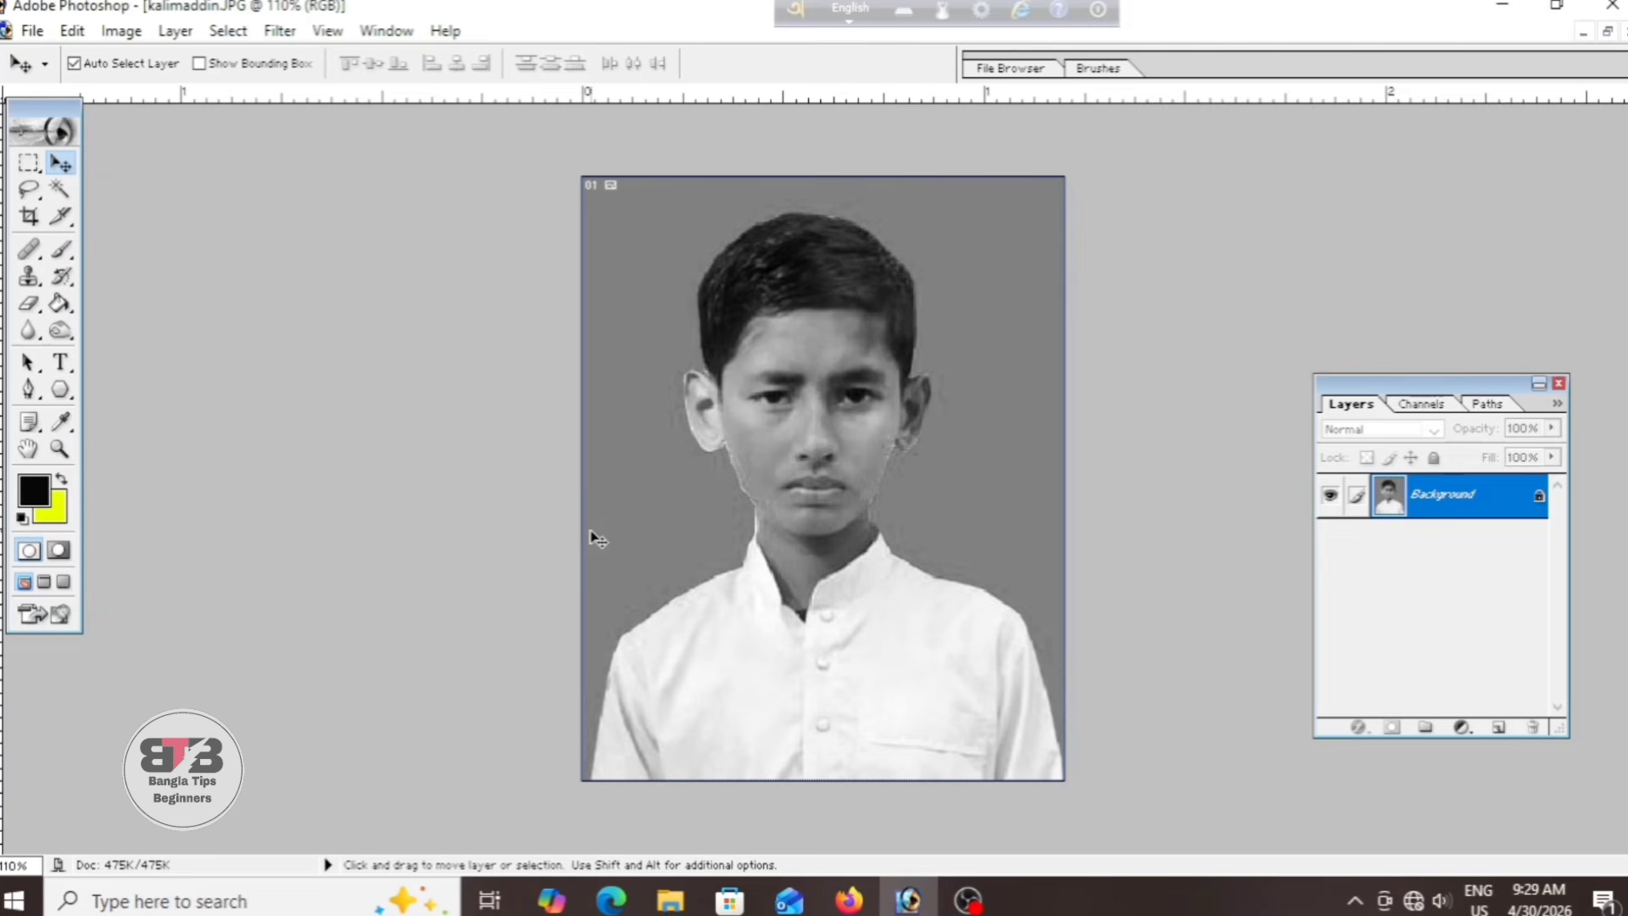
# - Undo the black-and-white conversion of the portrait to restore its colors
pyautogui.press('alt')
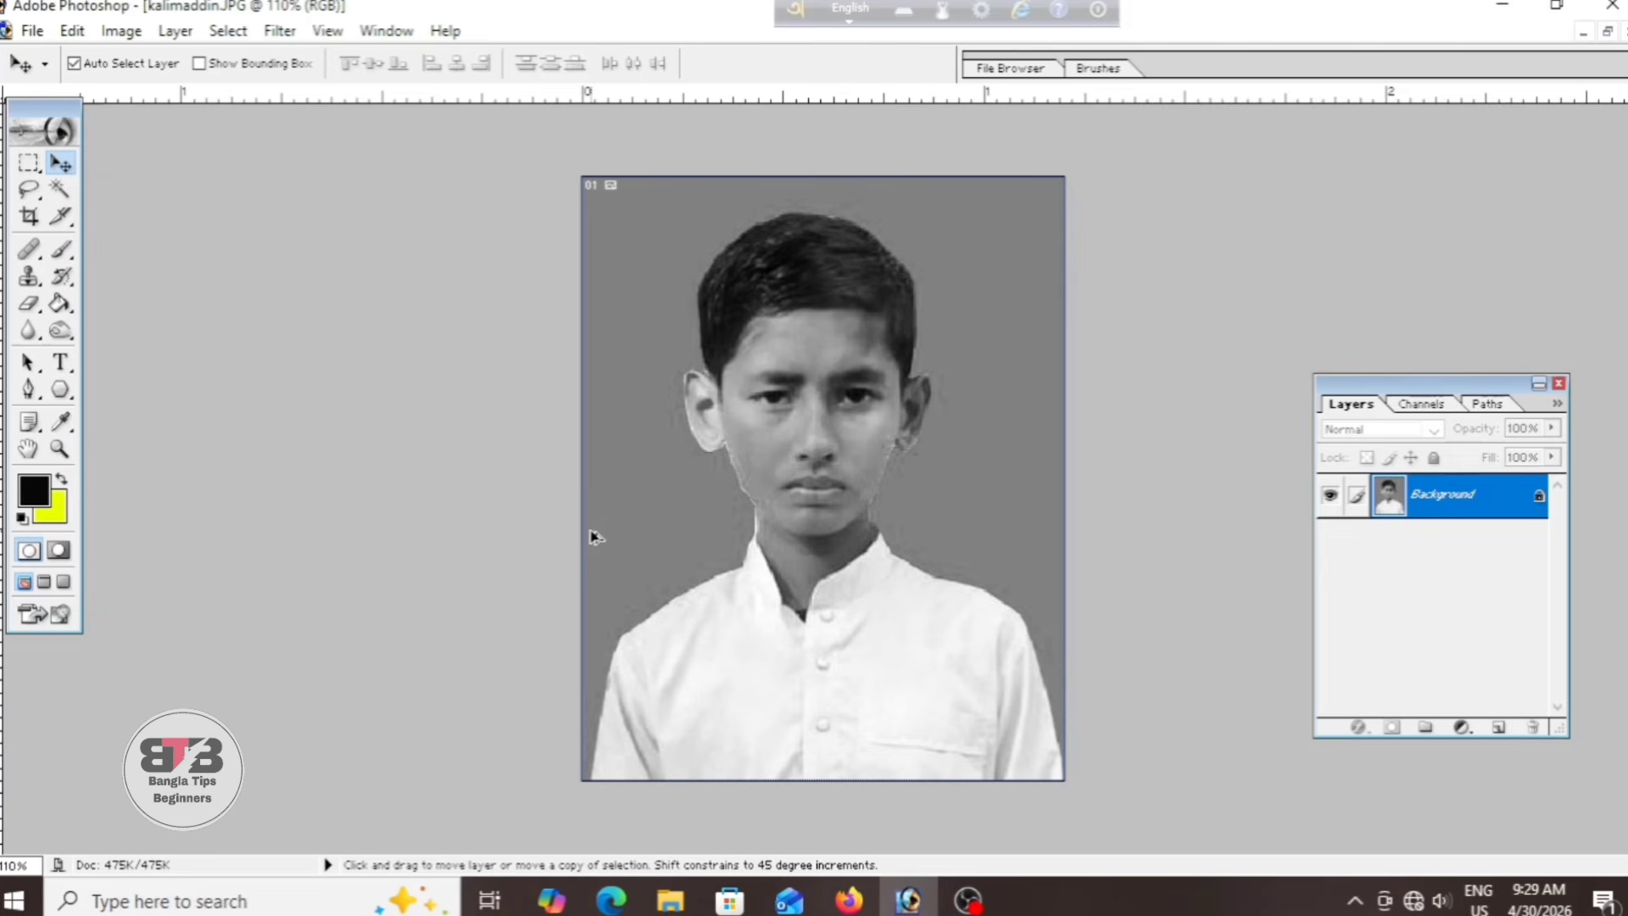
pyautogui.hotkey('ctrl', 'alt', 'z')
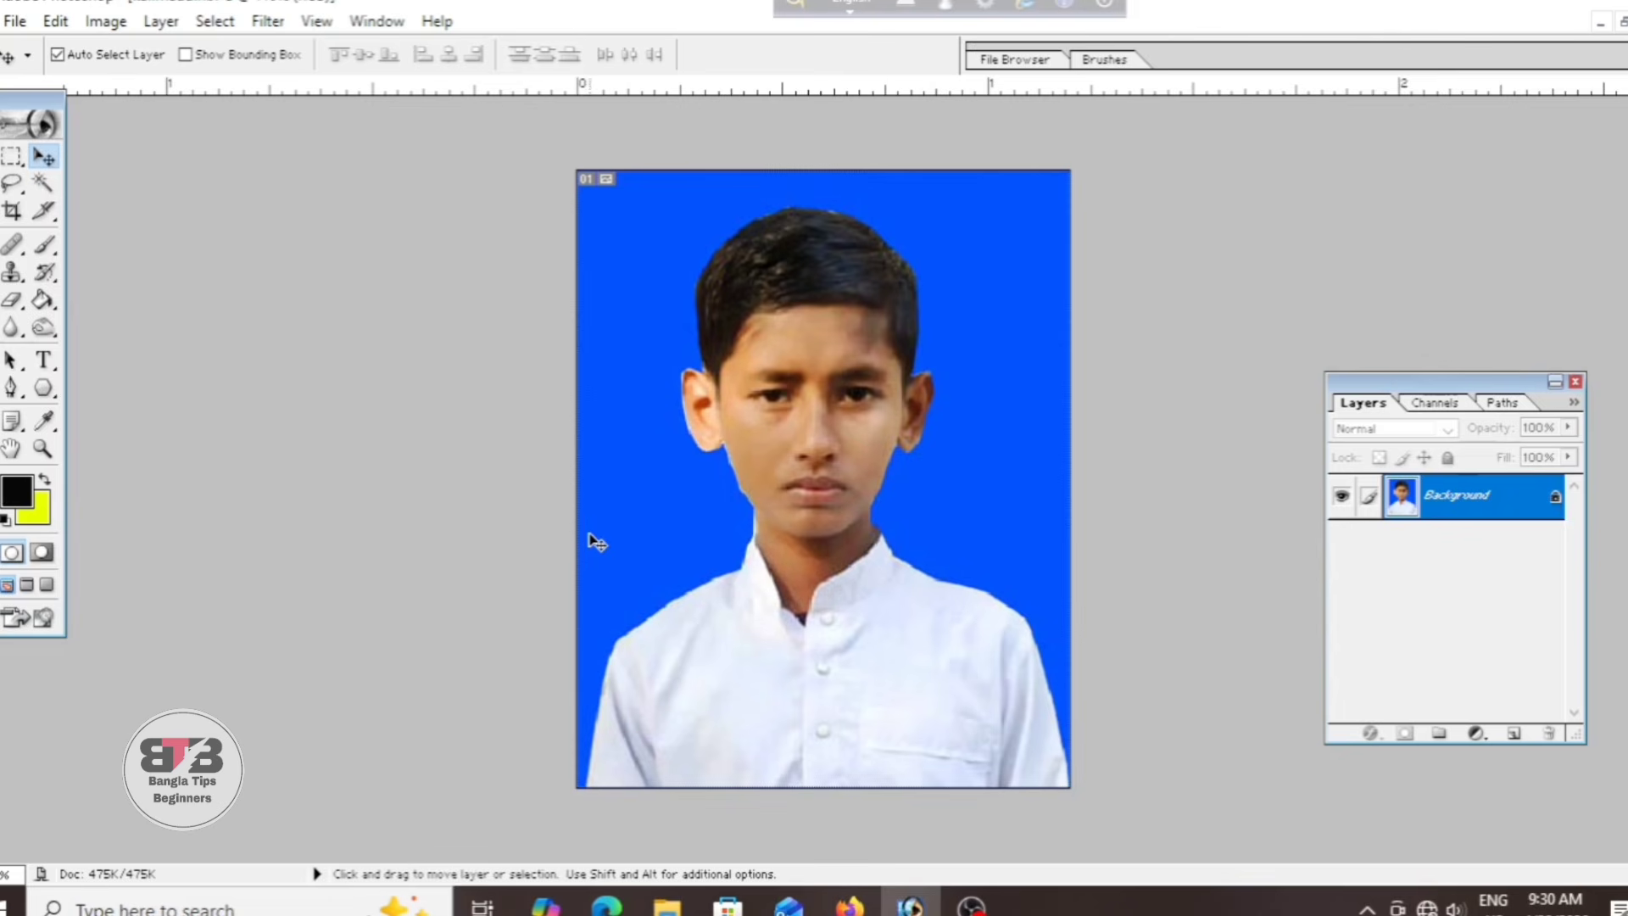
pyautogui.scroll(1, 668, 578)
pyautogui.scroll(-1, 824, 534)
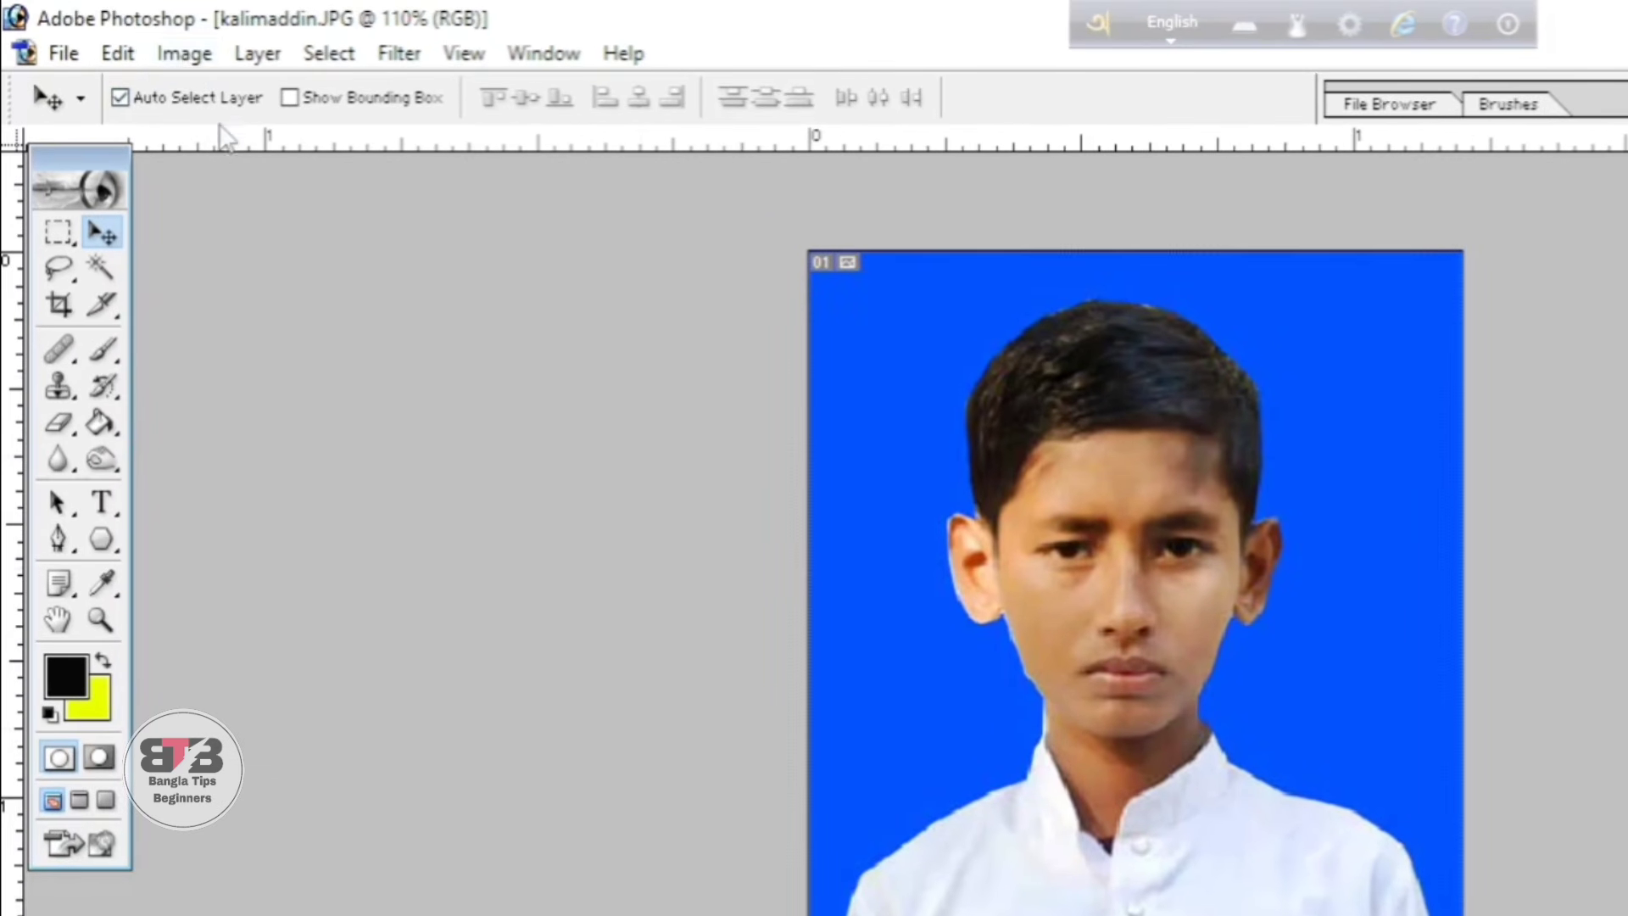
# - Convert the portrait to Grayscale mode, discarding its color information, and undo the conversion
pyautogui.click(190, 54)
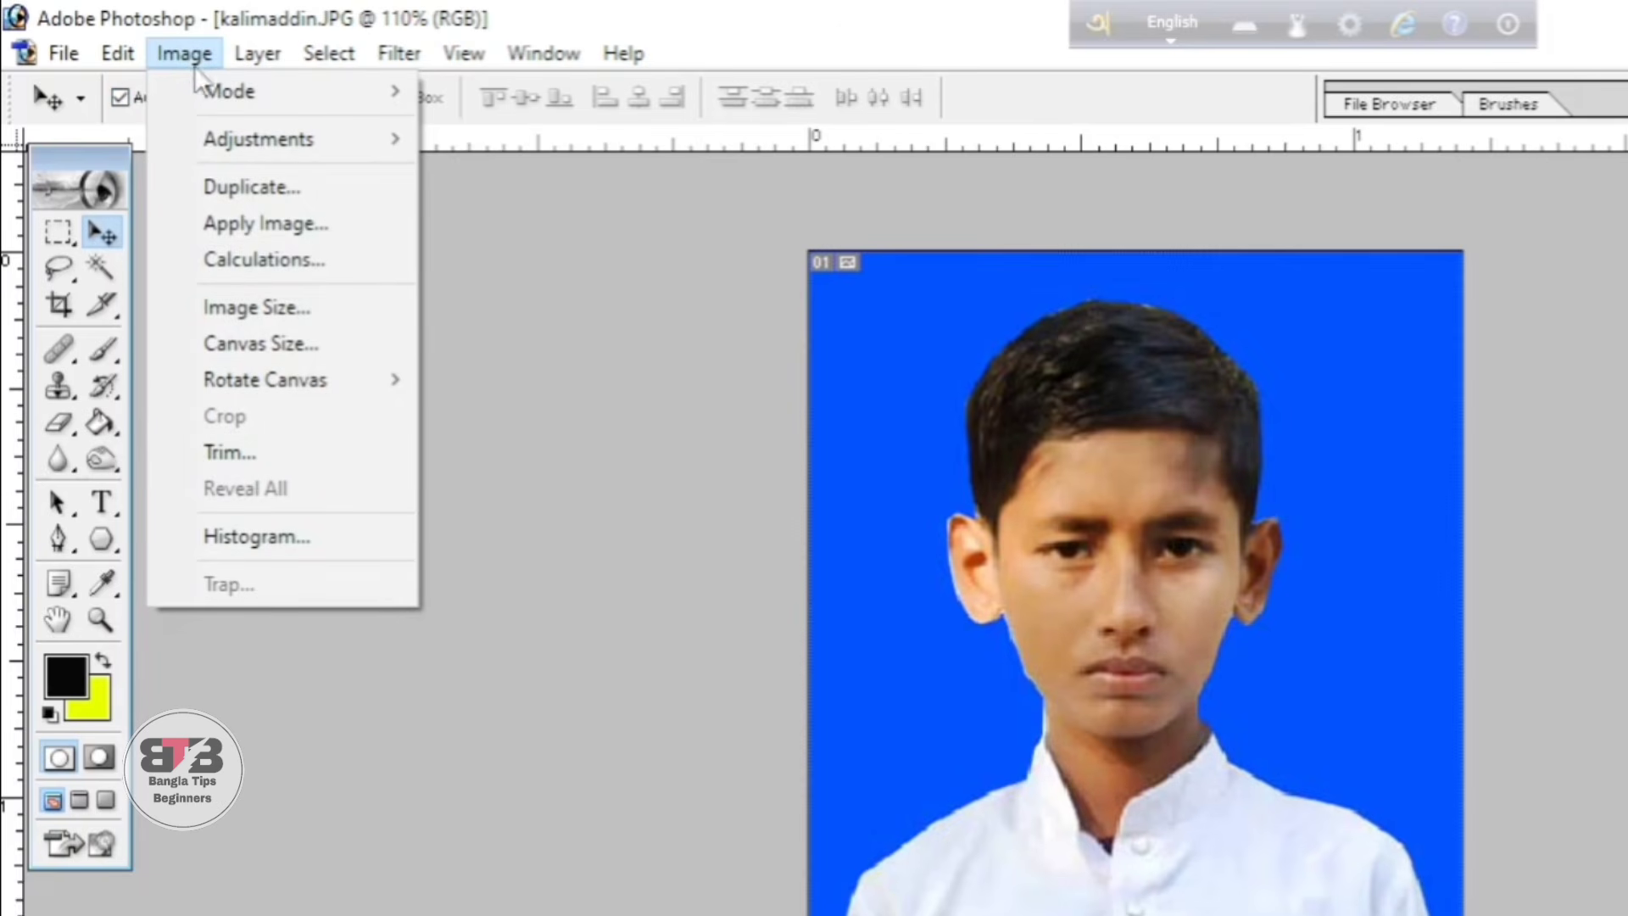
pyautogui.moveTo(222, 86)
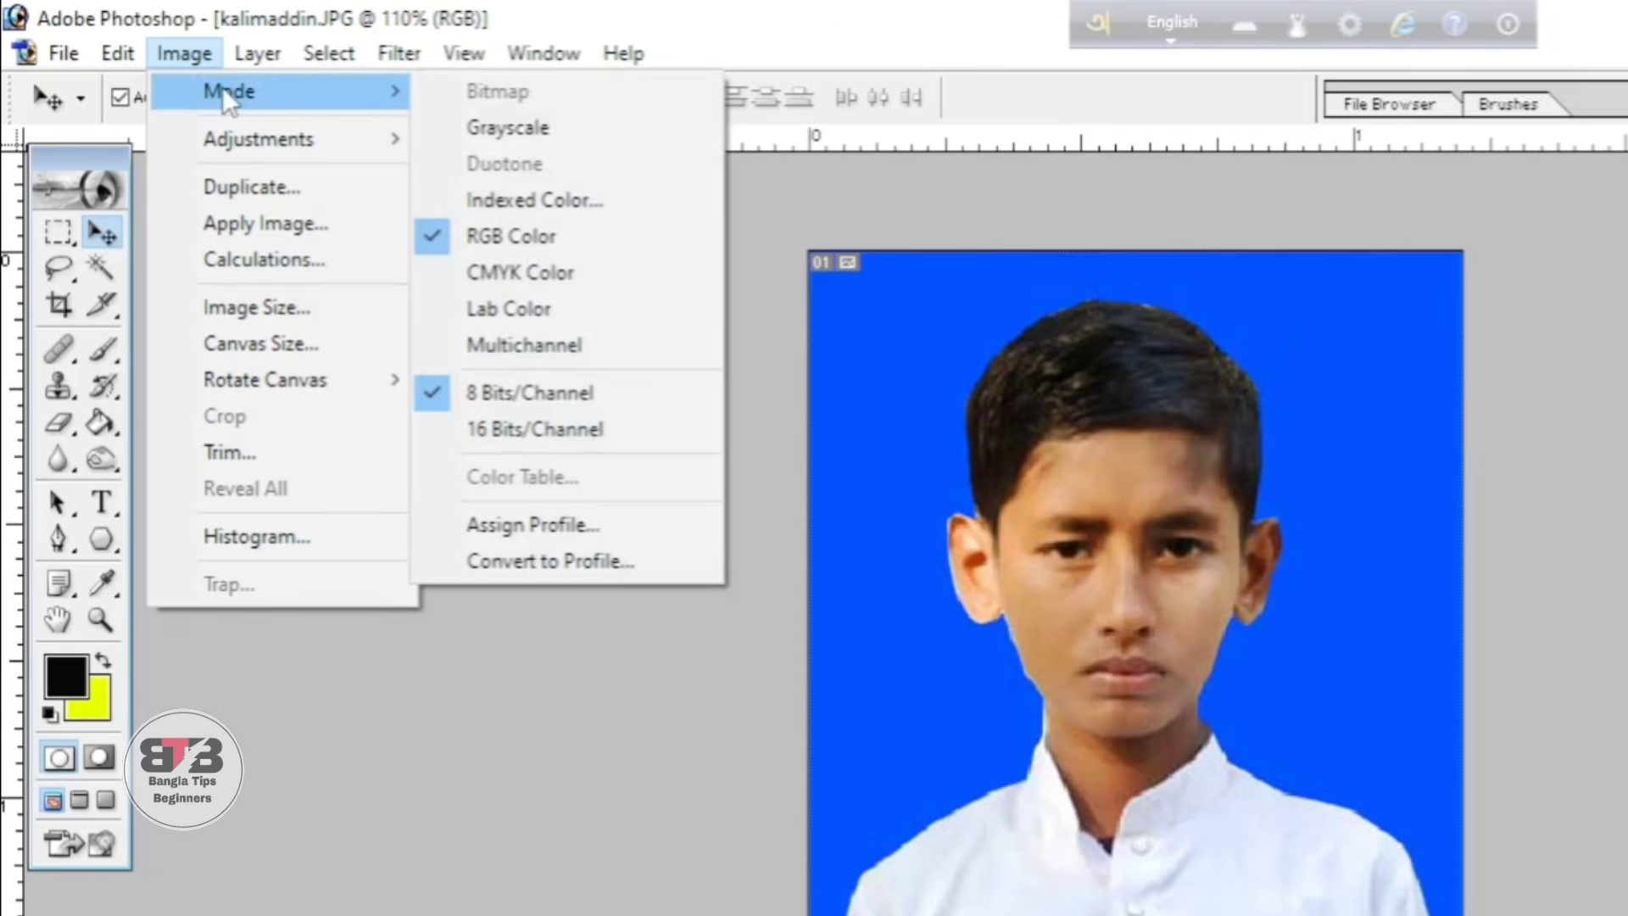
pyautogui.click(562, 608)
pyautogui.click(186, 56)
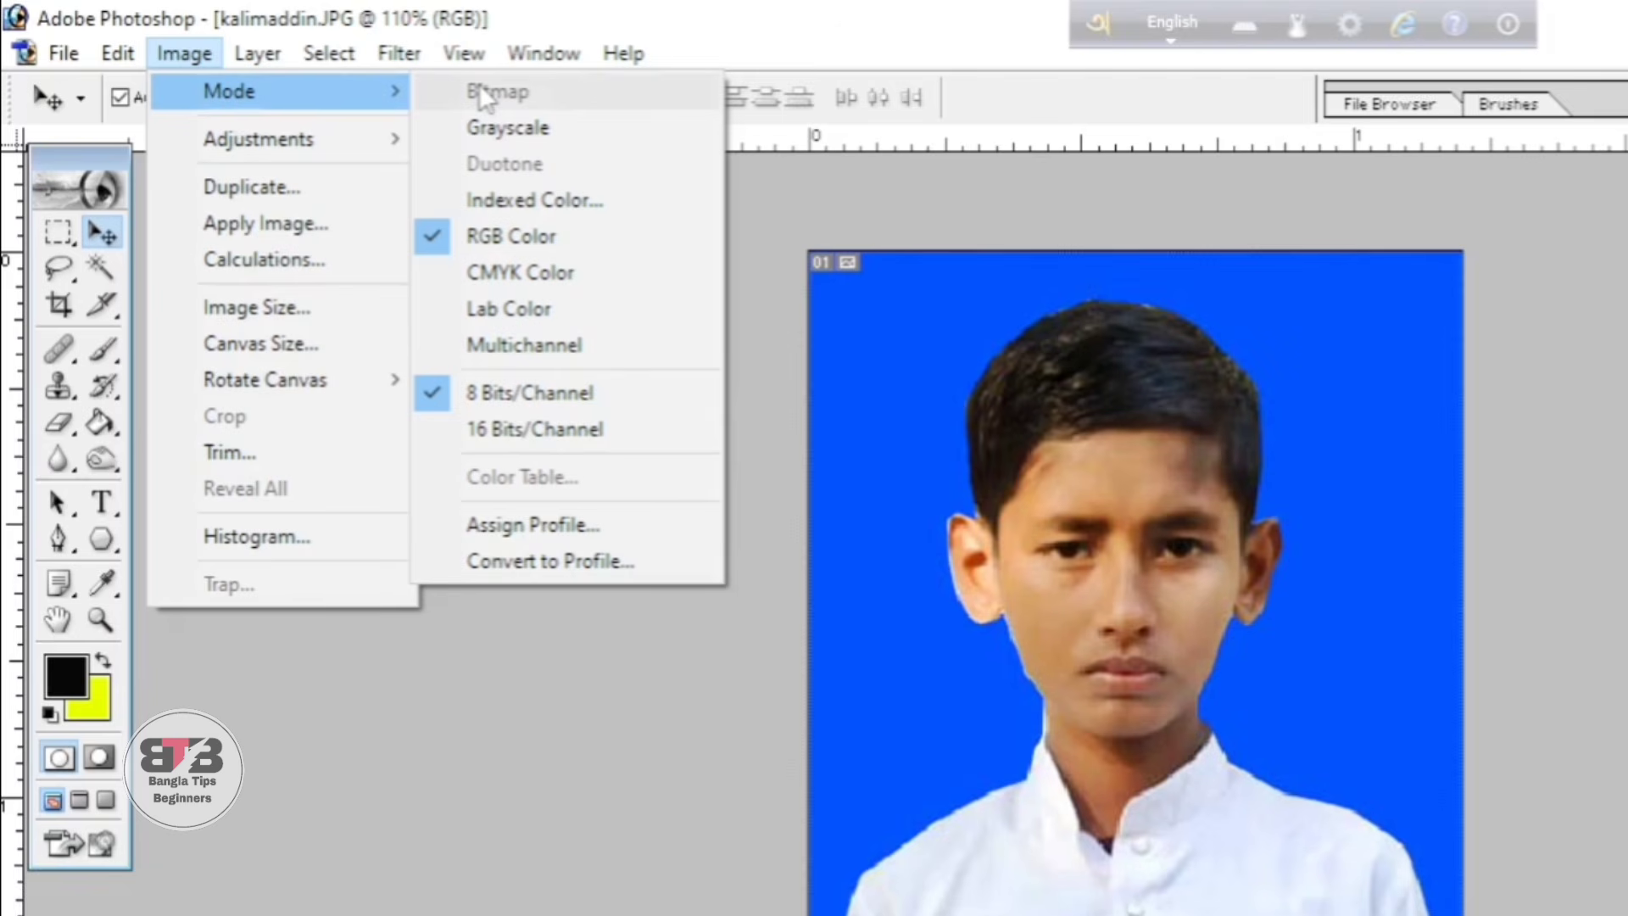
pyautogui.click(502, 136)
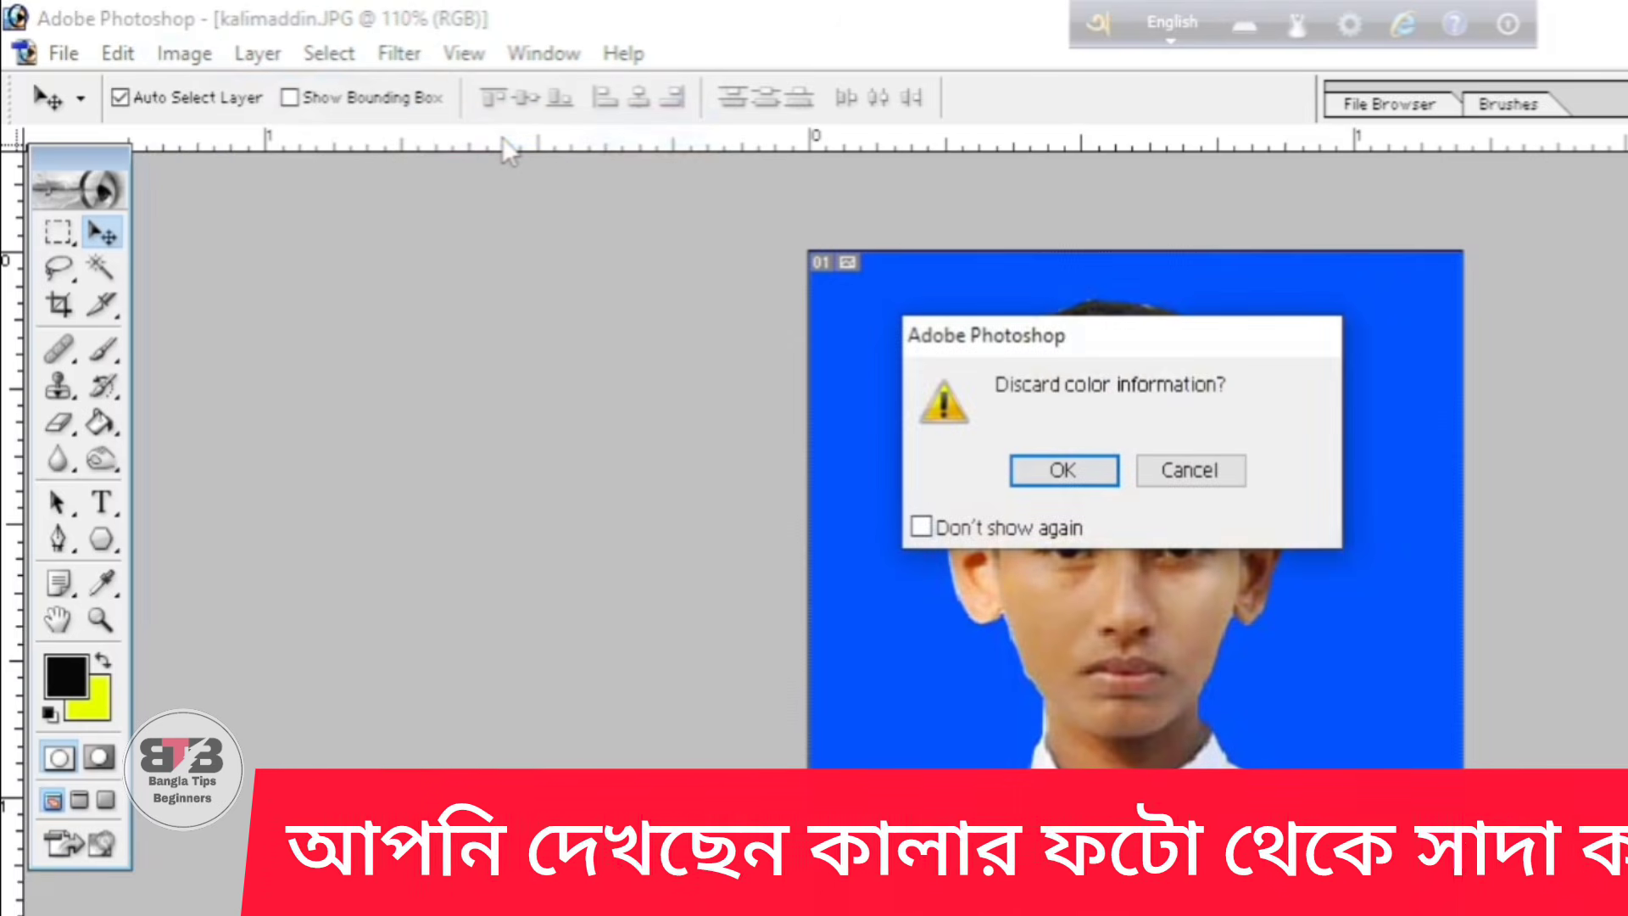
pyautogui.moveTo(1058, 342); pyautogui.dragTo(1059, 295)
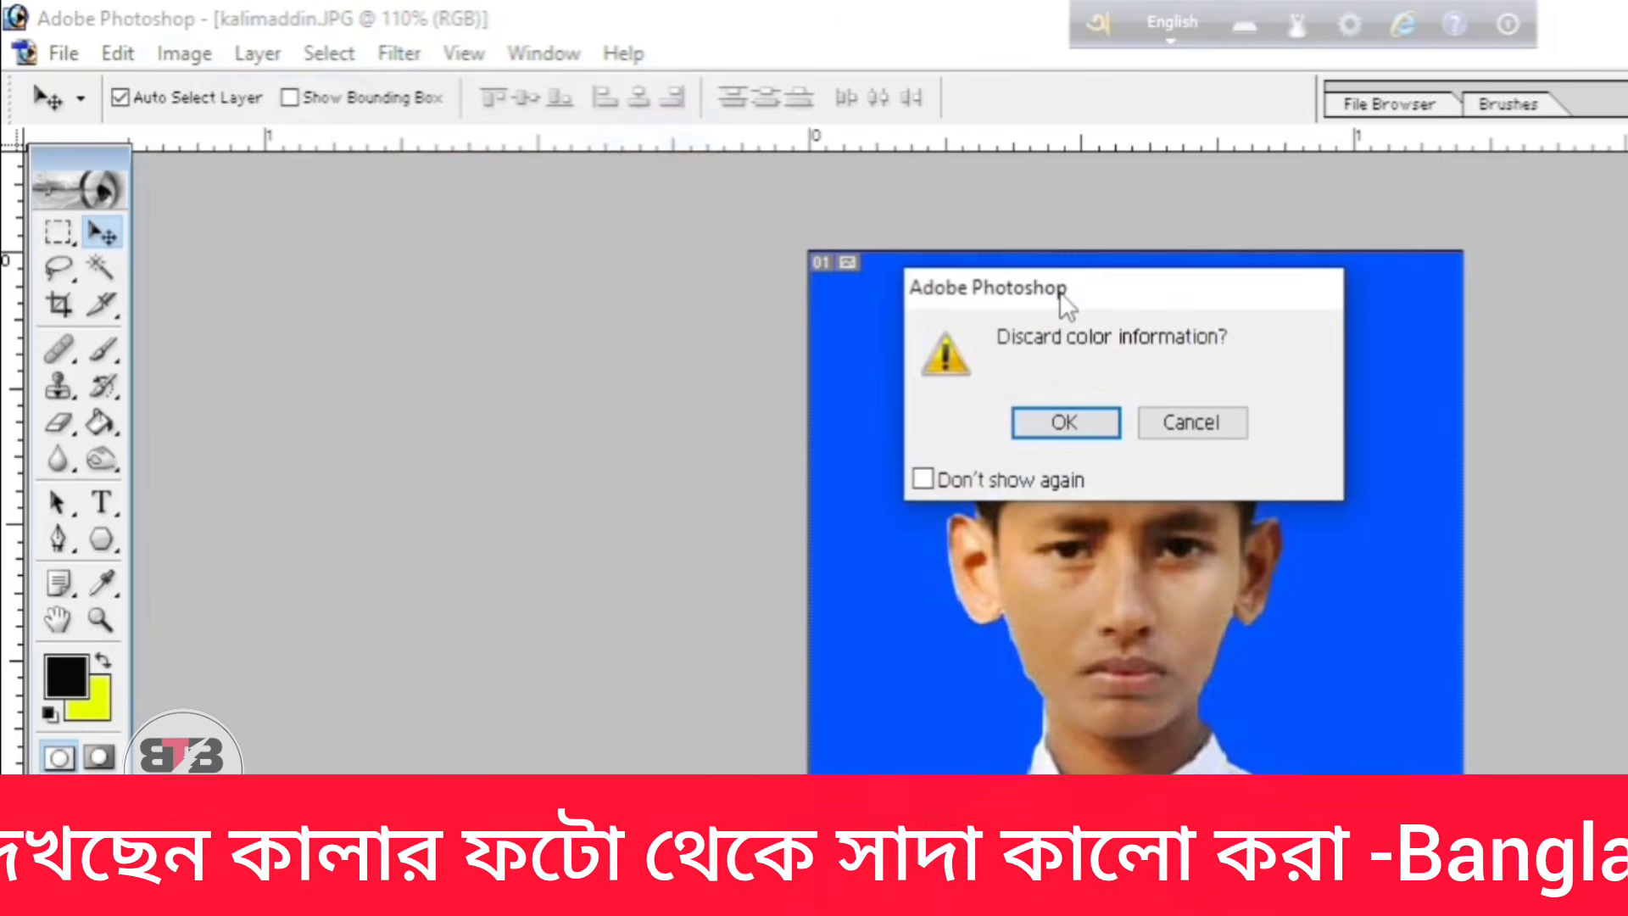
pyautogui.click(1064, 423)
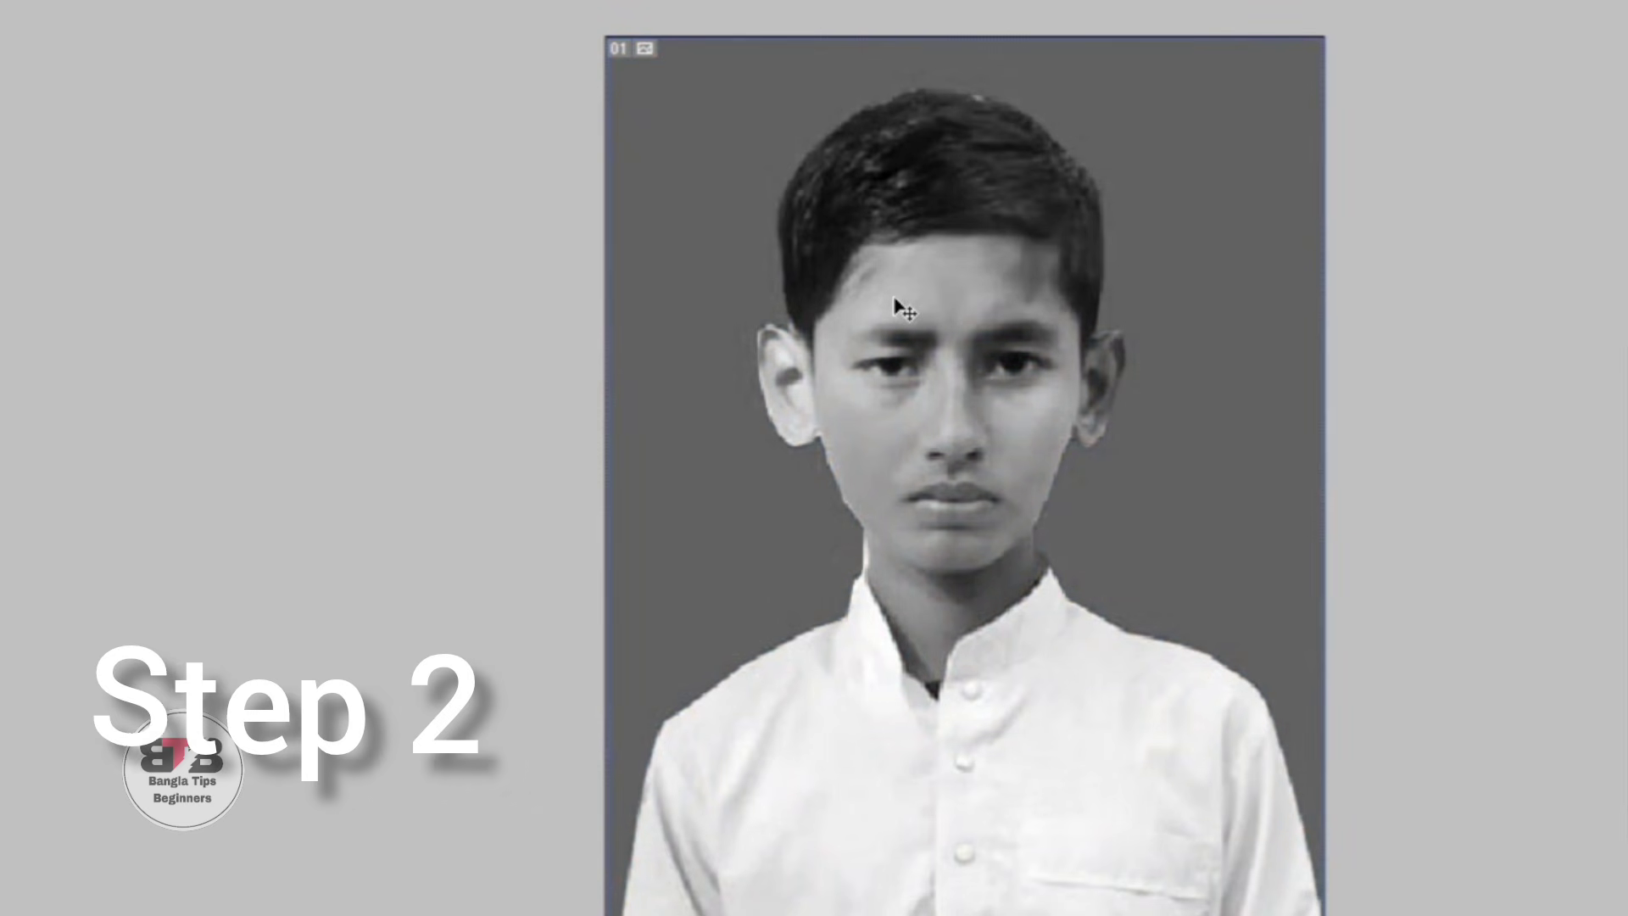
pyautogui.hotkey('ctrl', 'z')
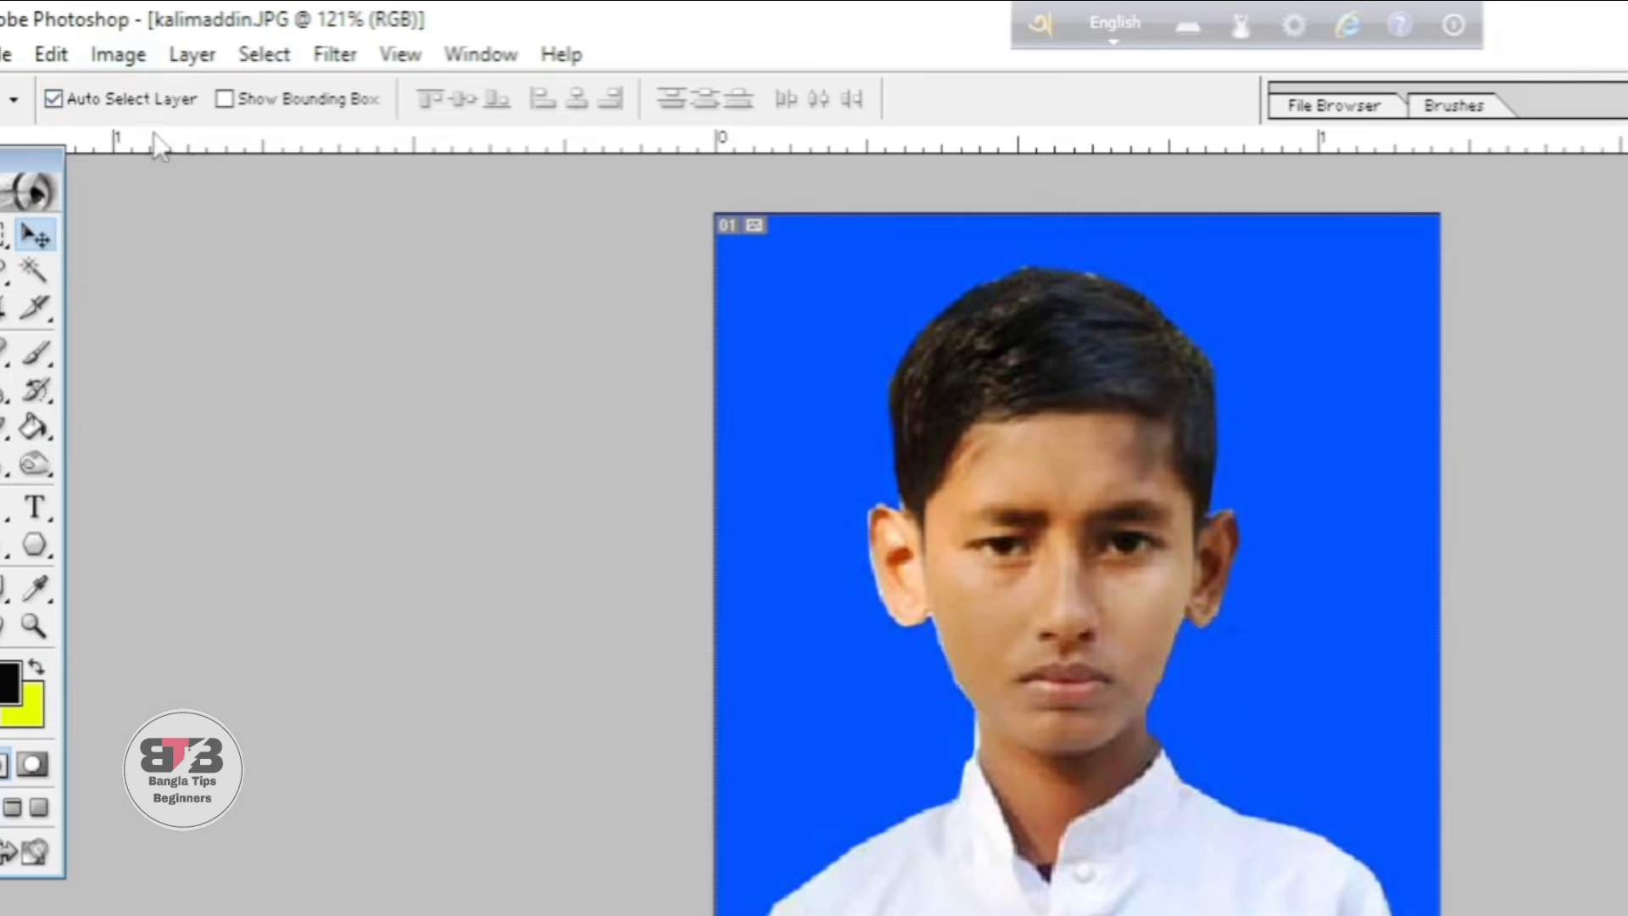
# - Apply the Desaturate adjustment to the color portrait, inspect it, and undo the adjustment
pyautogui.click(130, 66)
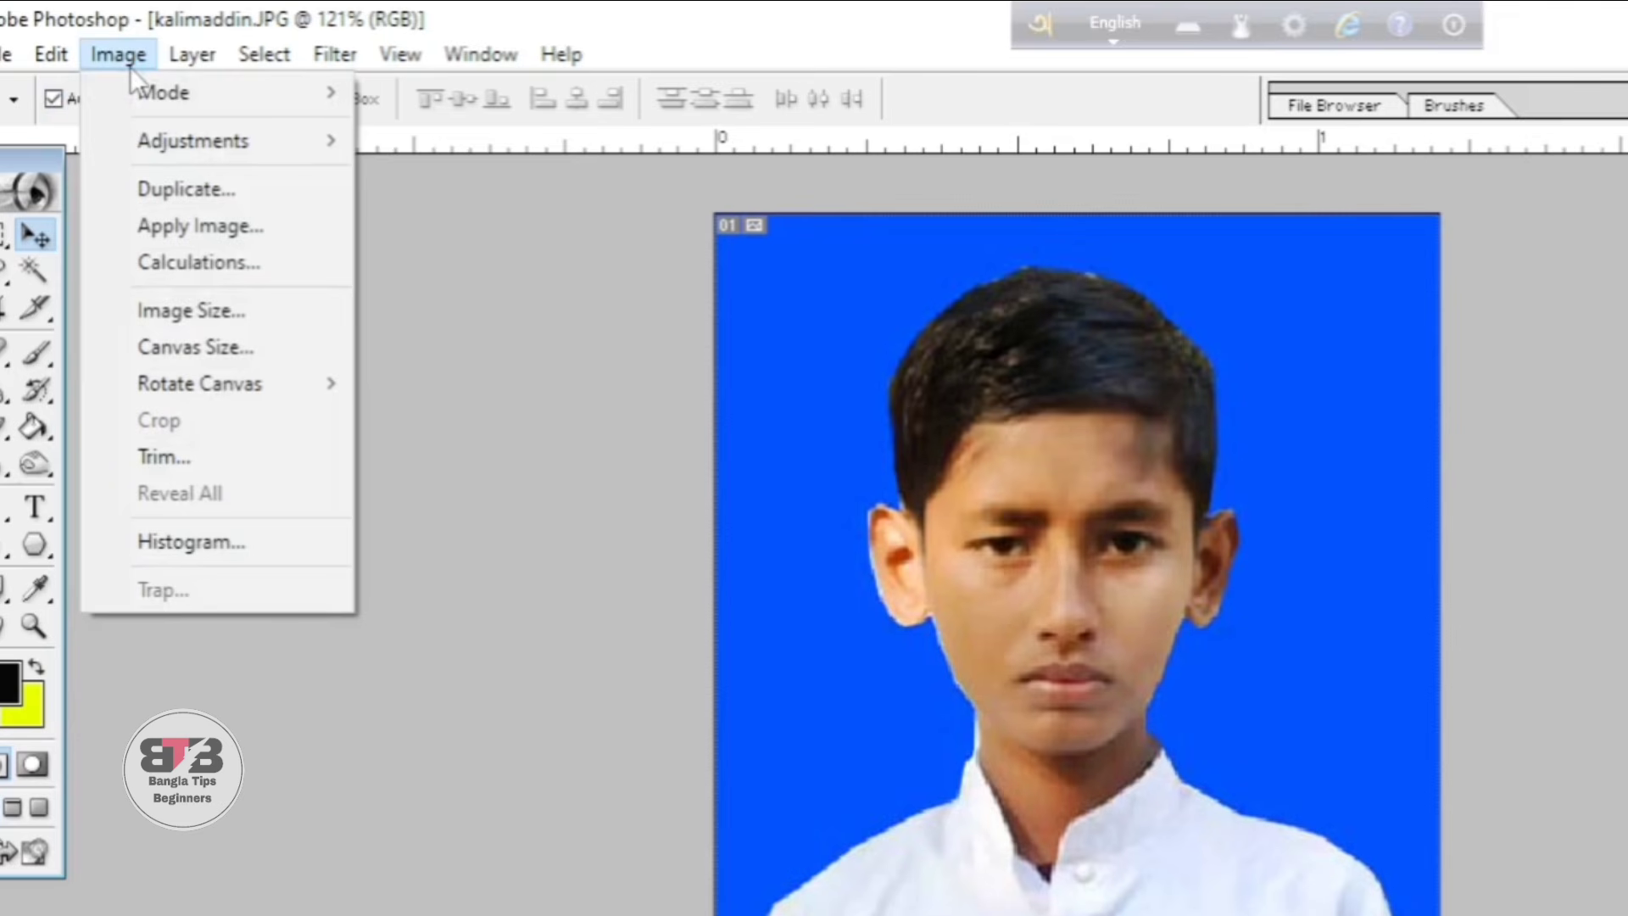
pyautogui.moveTo(144, 134)
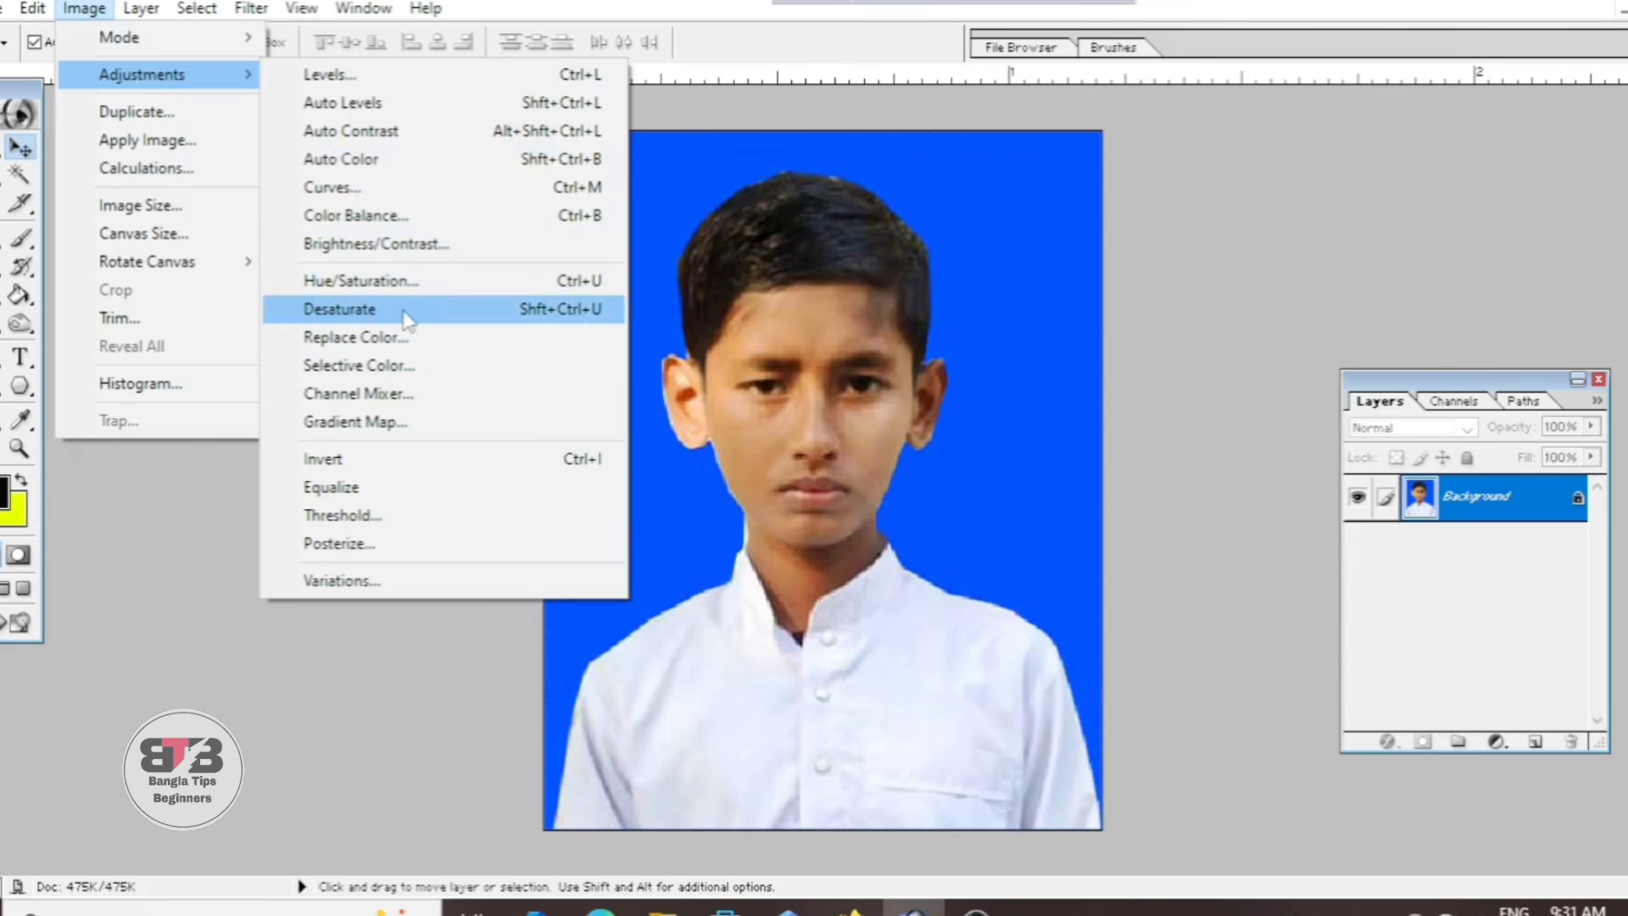
pyautogui.click(360, 318)
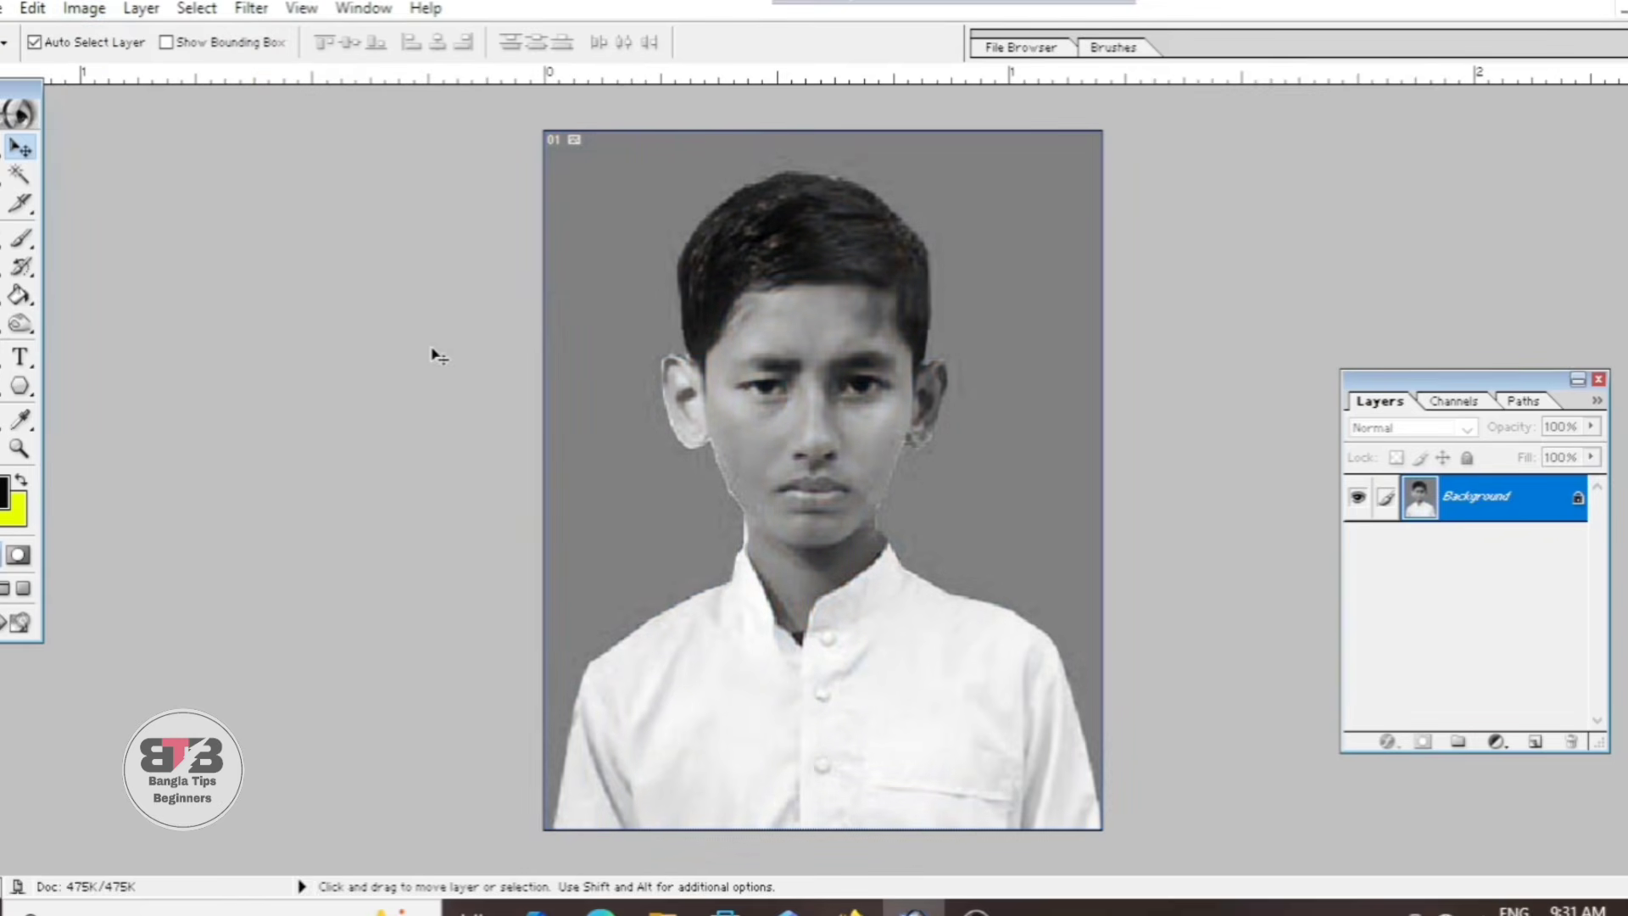
pyautogui.scroll(-1, 530, 417)
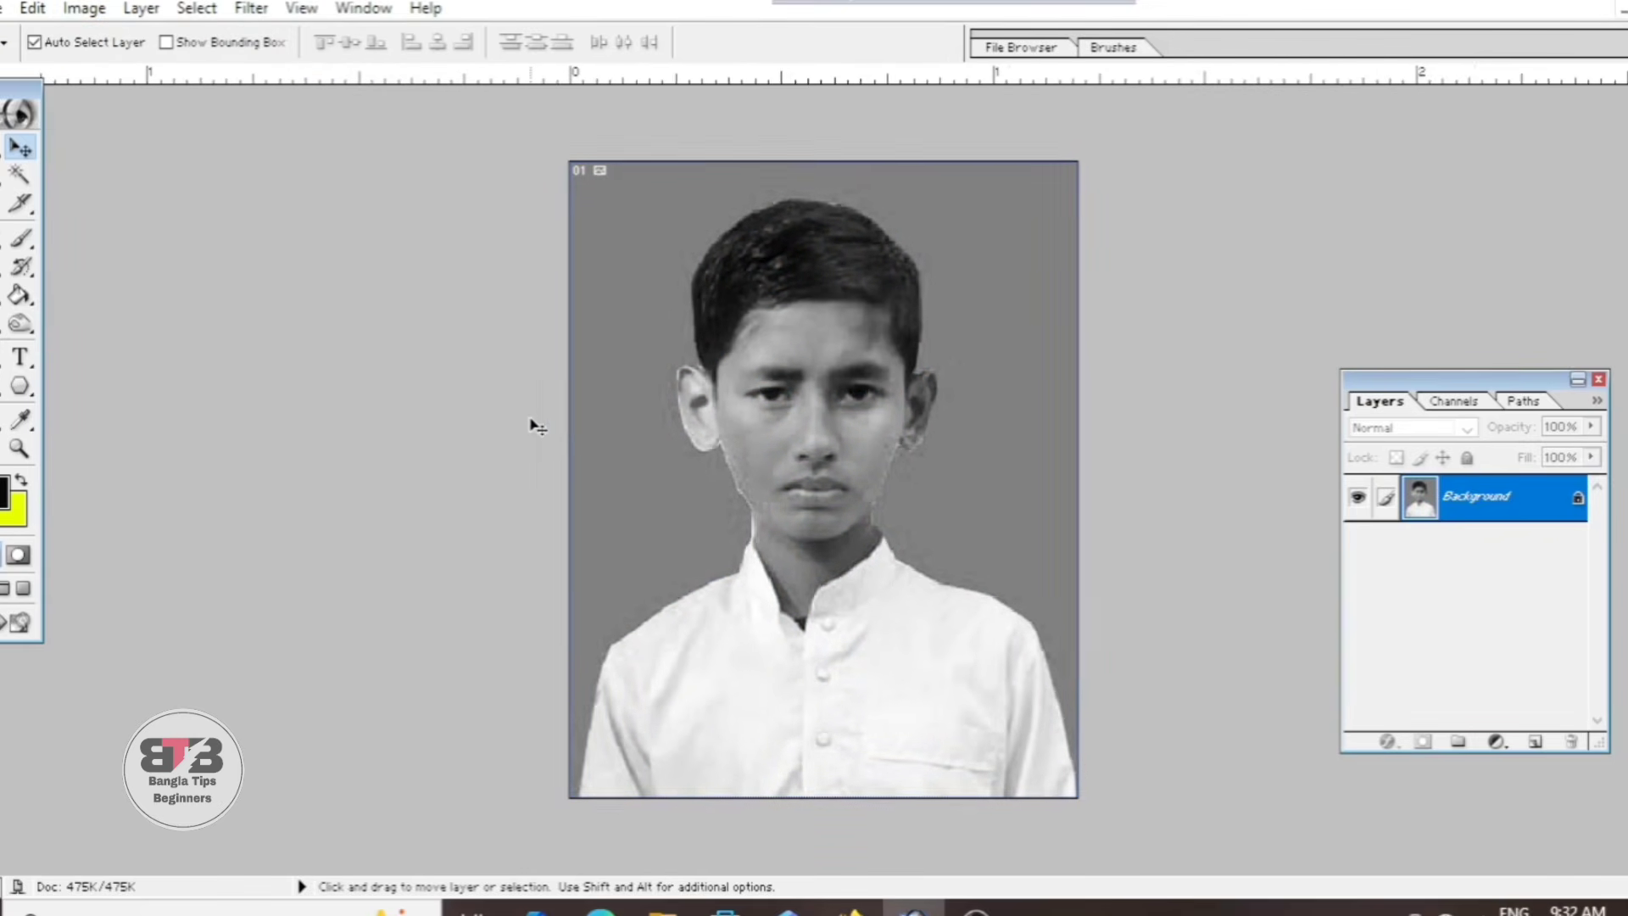
pyautogui.scroll(1, 532, 420)
pyautogui.scroll(-1, 531, 421)
pyautogui.scroll(1, 539, 430)
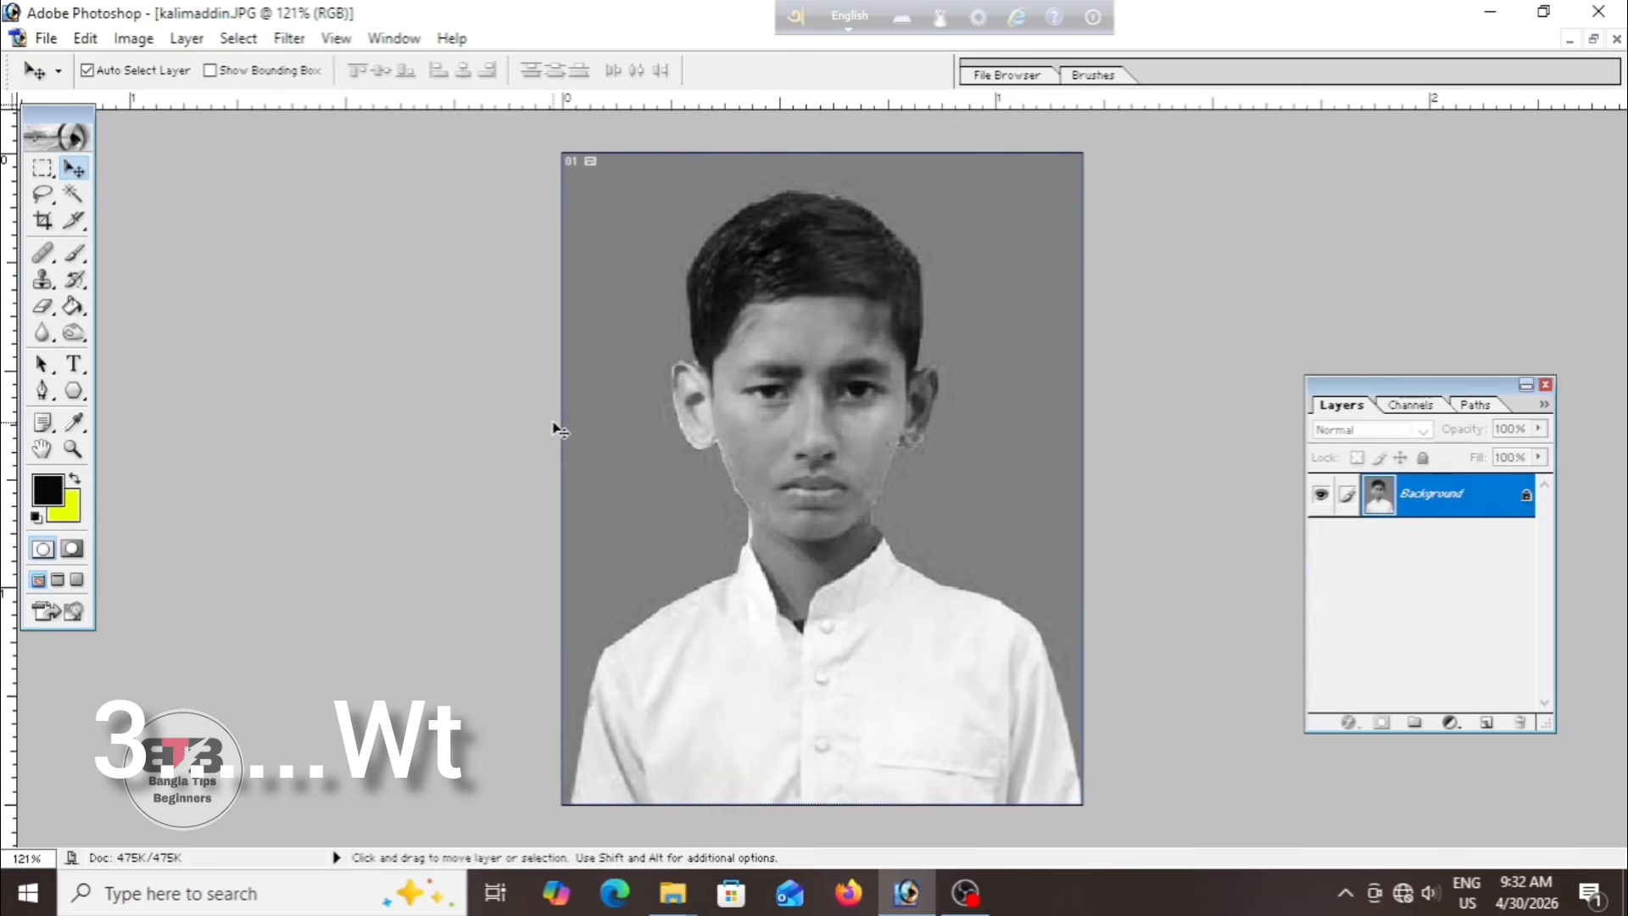
pyautogui.hotkey('ctrl', 'z')
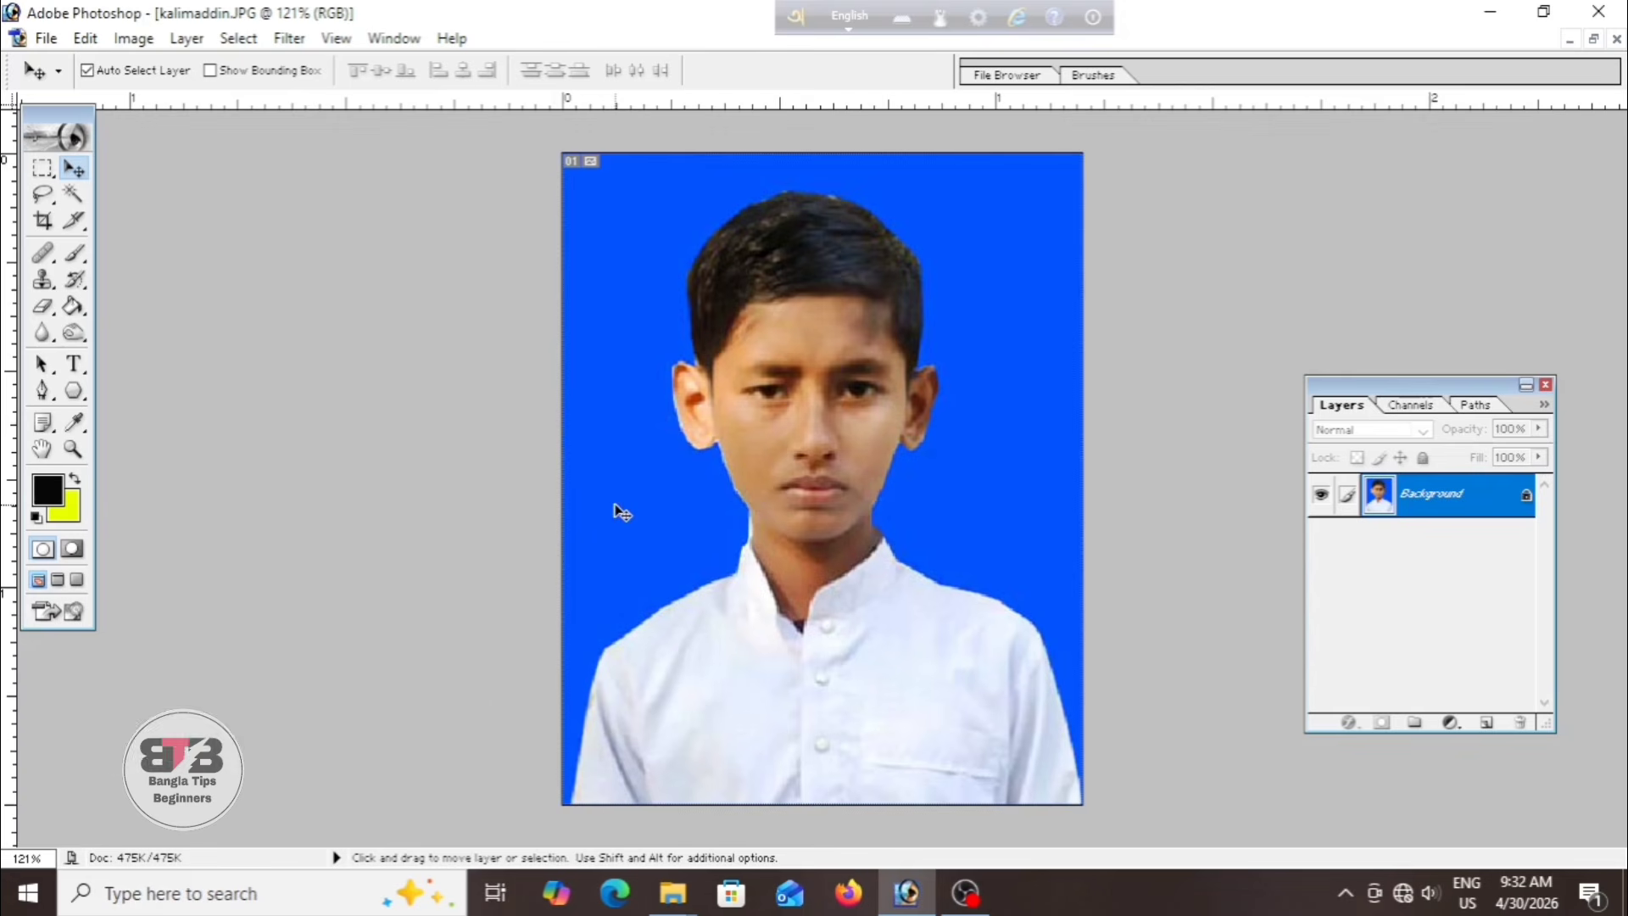
# - Desaturate the portrait so that it is black and white while staying in RGB mode
pyautogui.scroll(-1, 686, 571)
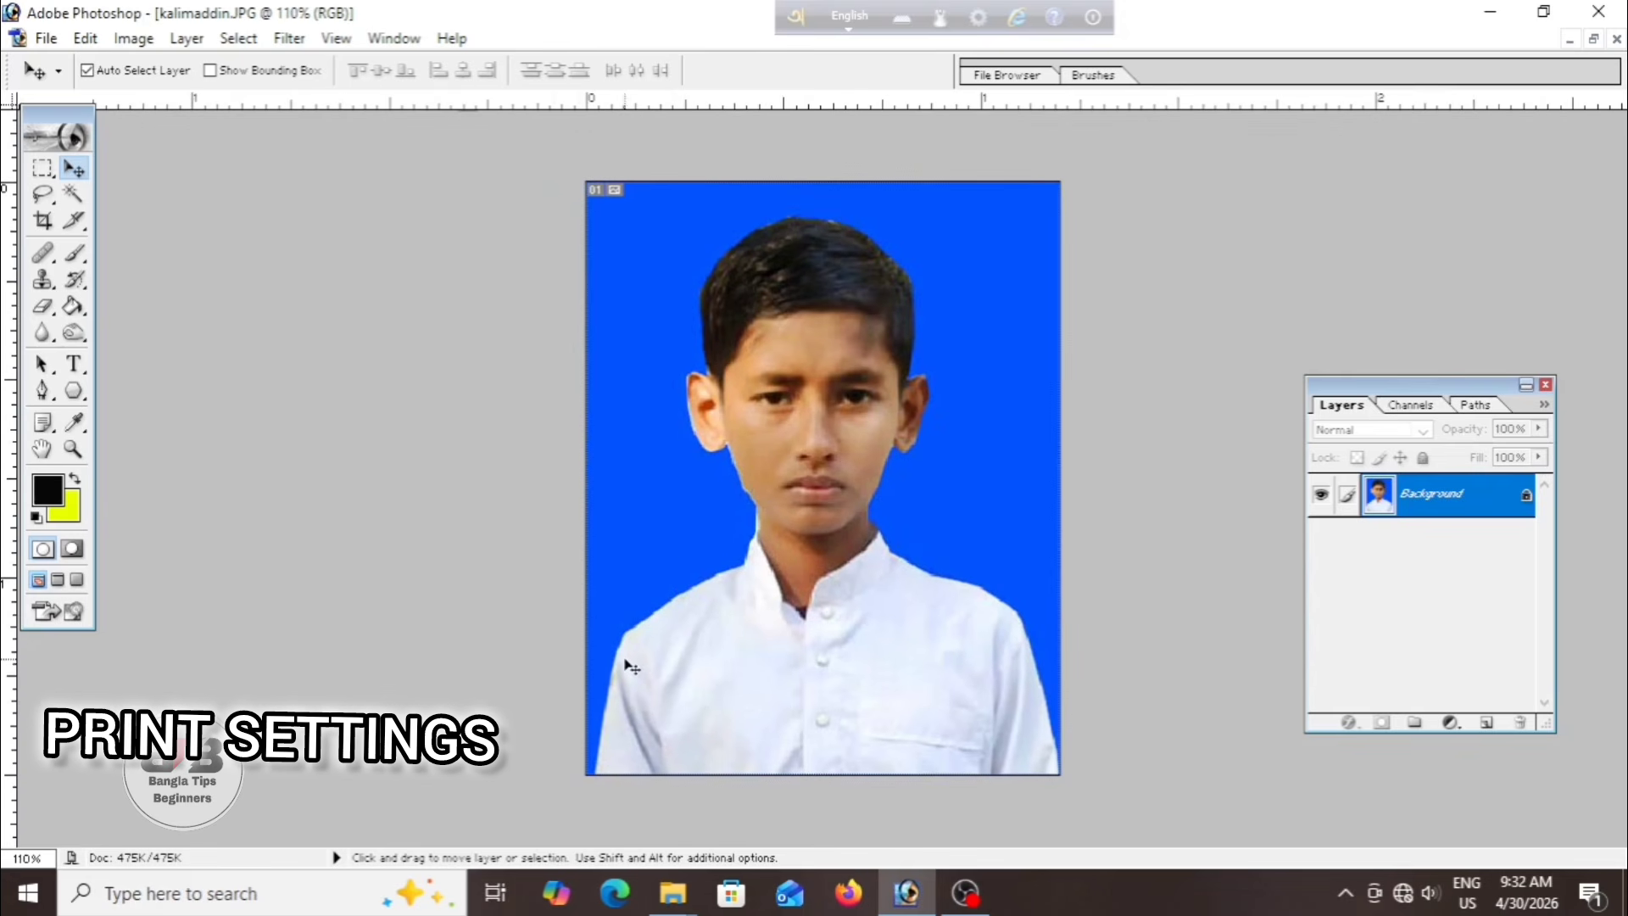
pyautogui.scroll(1, 625, 666)
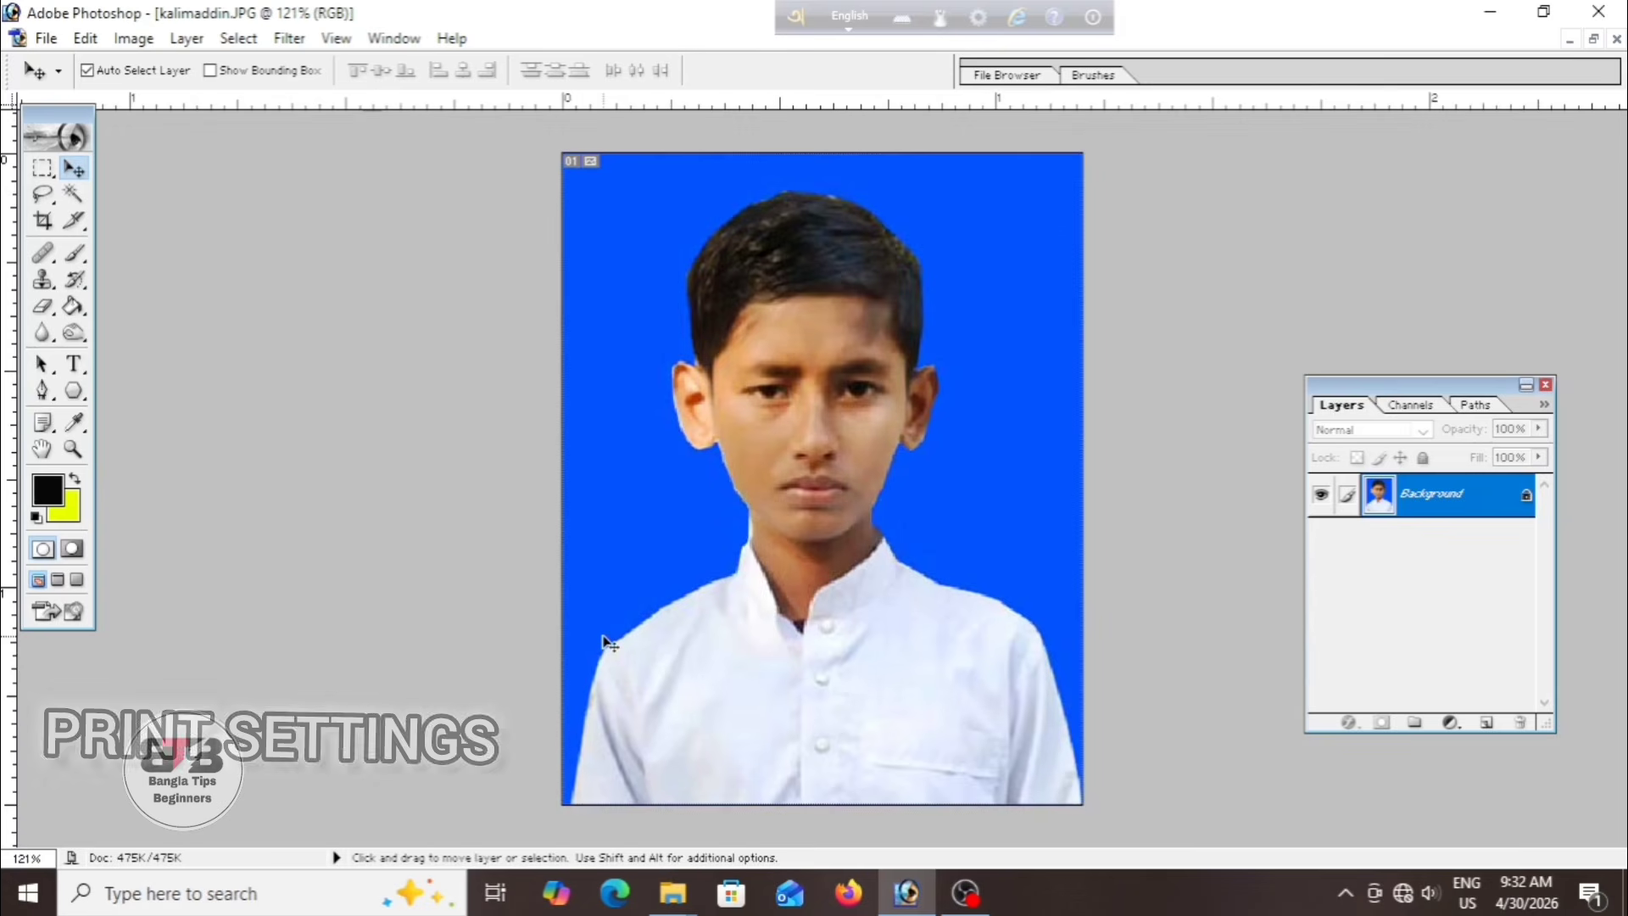
pyautogui.hotkey('ctrl', 'shift', 'u')
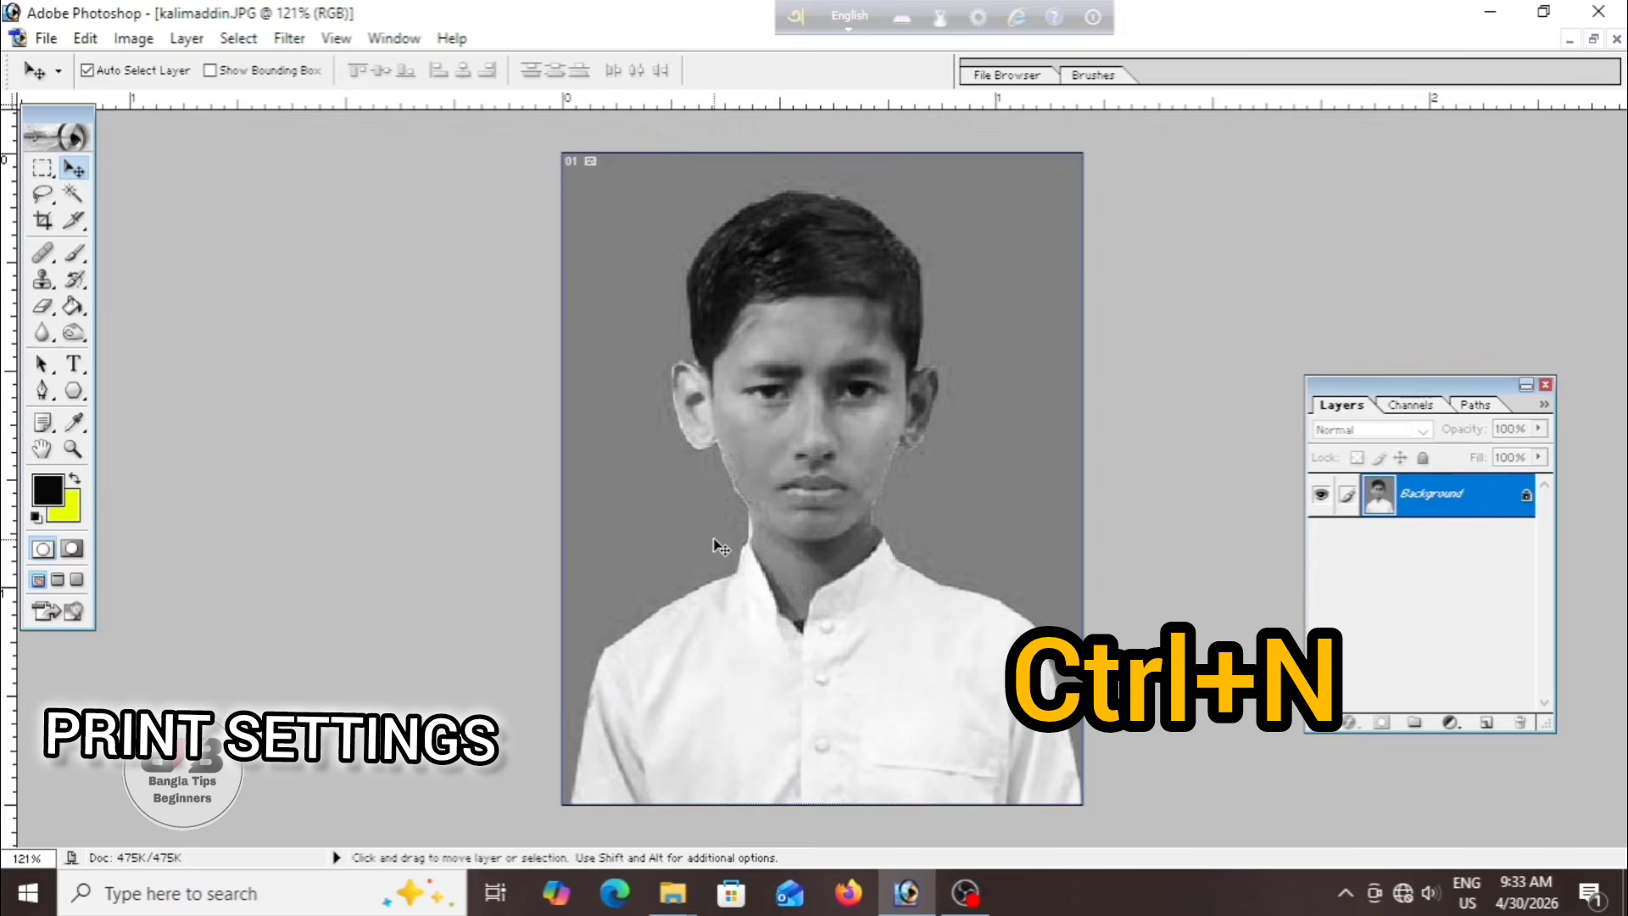
# - Create a new document with the 4 x 6 inch preset, 300 pixels/inch, RGB Color and white contents
pyautogui.hotkey('ctrl', 'n')
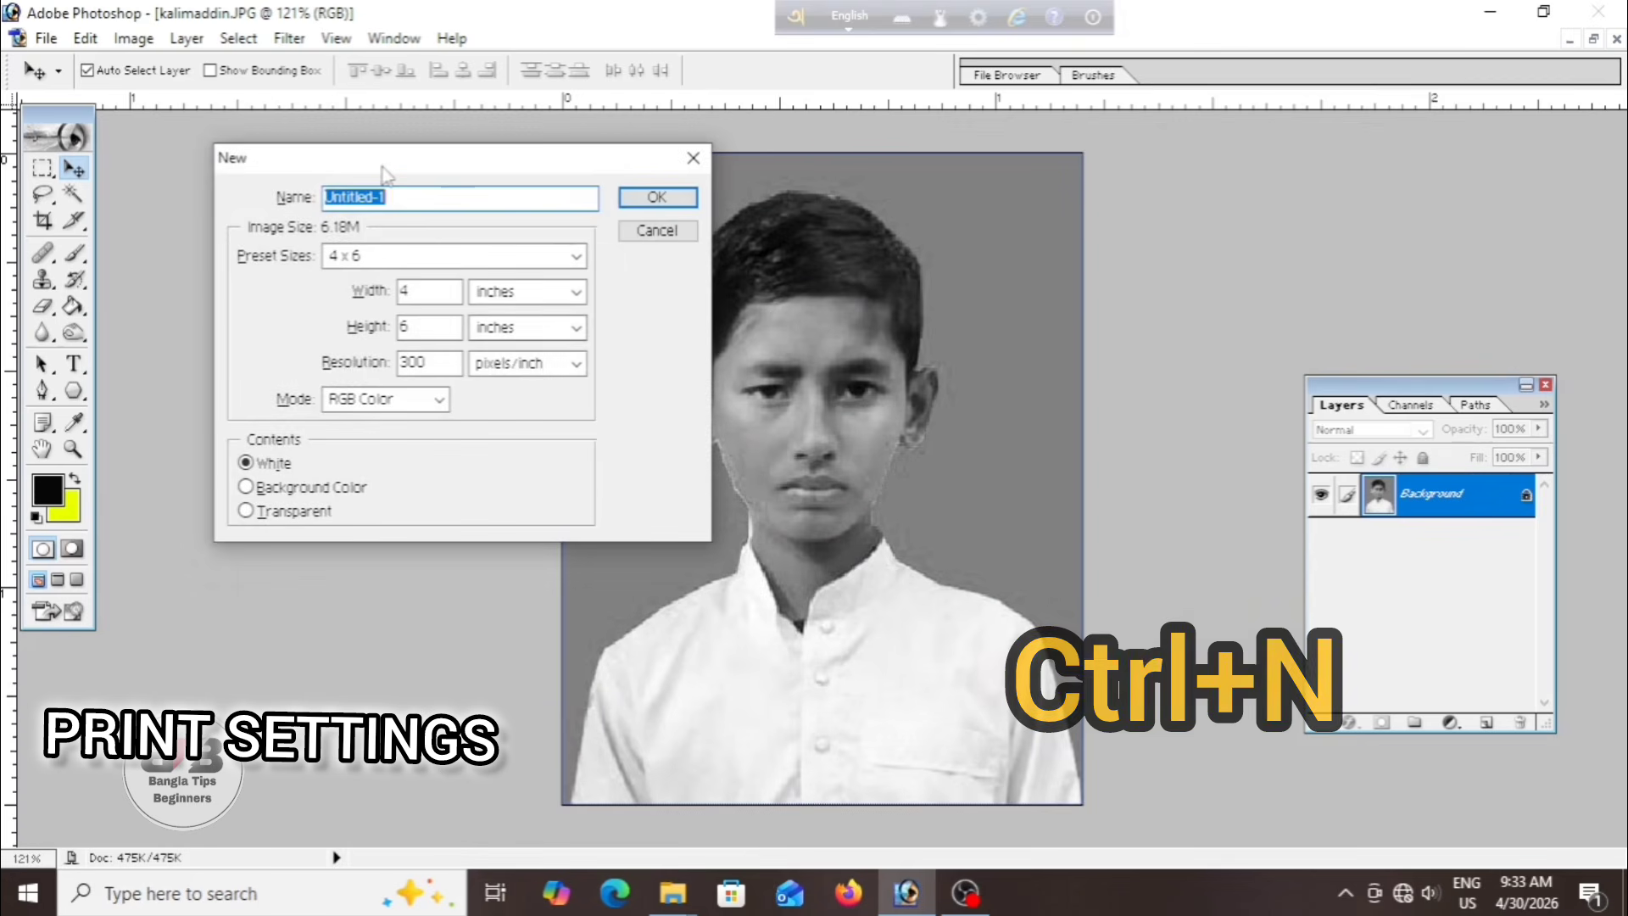
pyautogui.moveTo(391, 167); pyautogui.dragTo(402, 170)
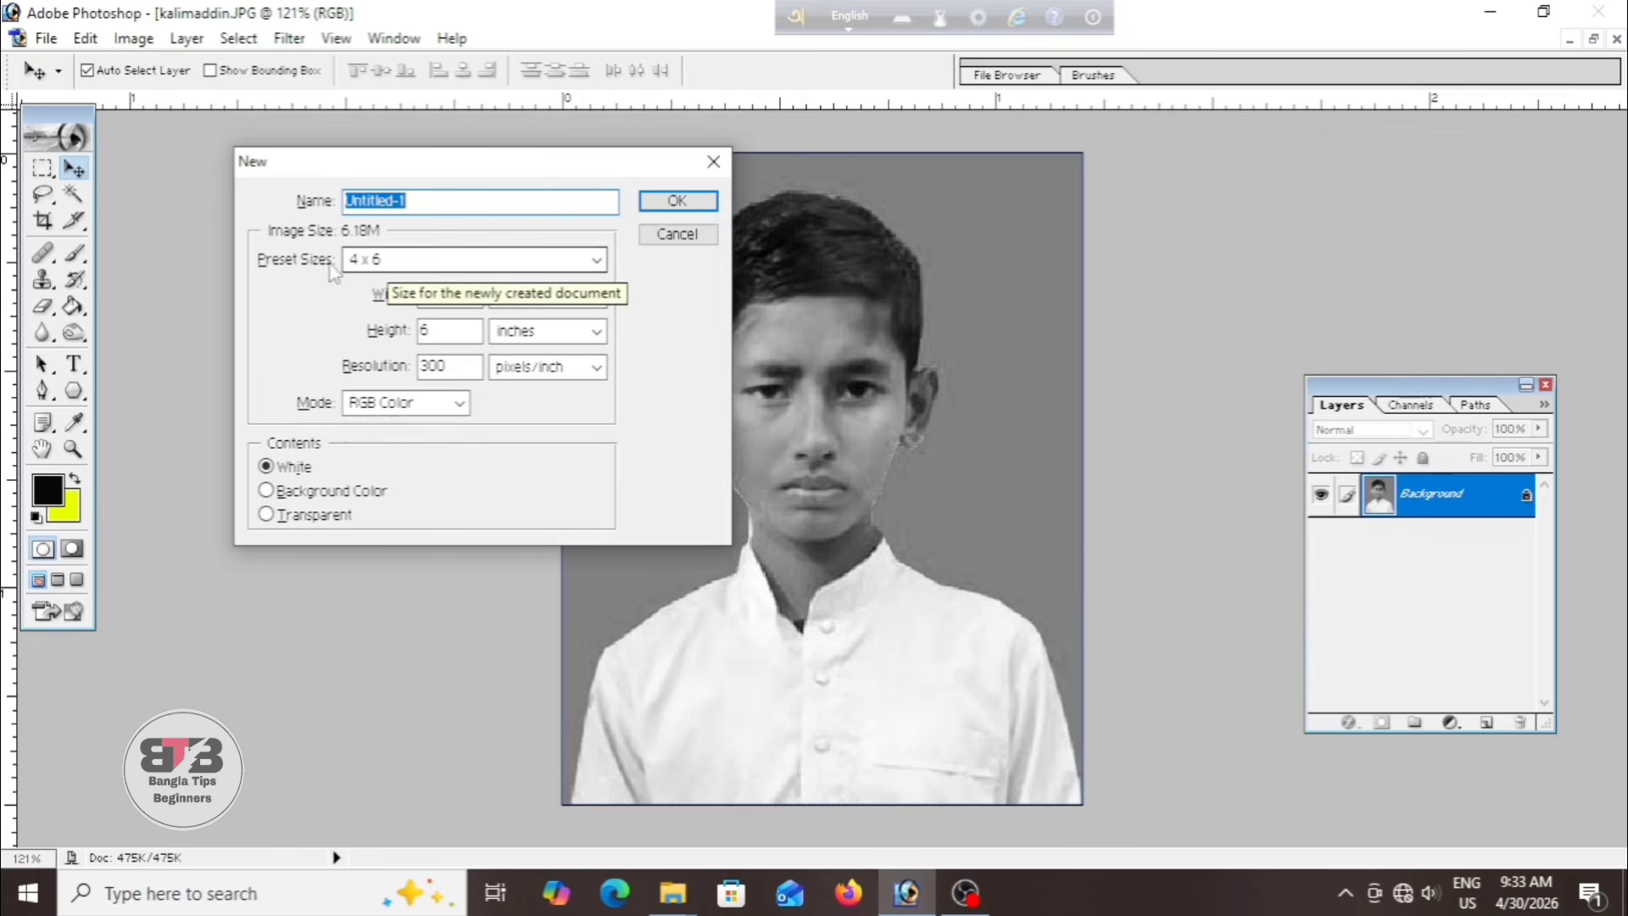
pyautogui.click(410, 265)
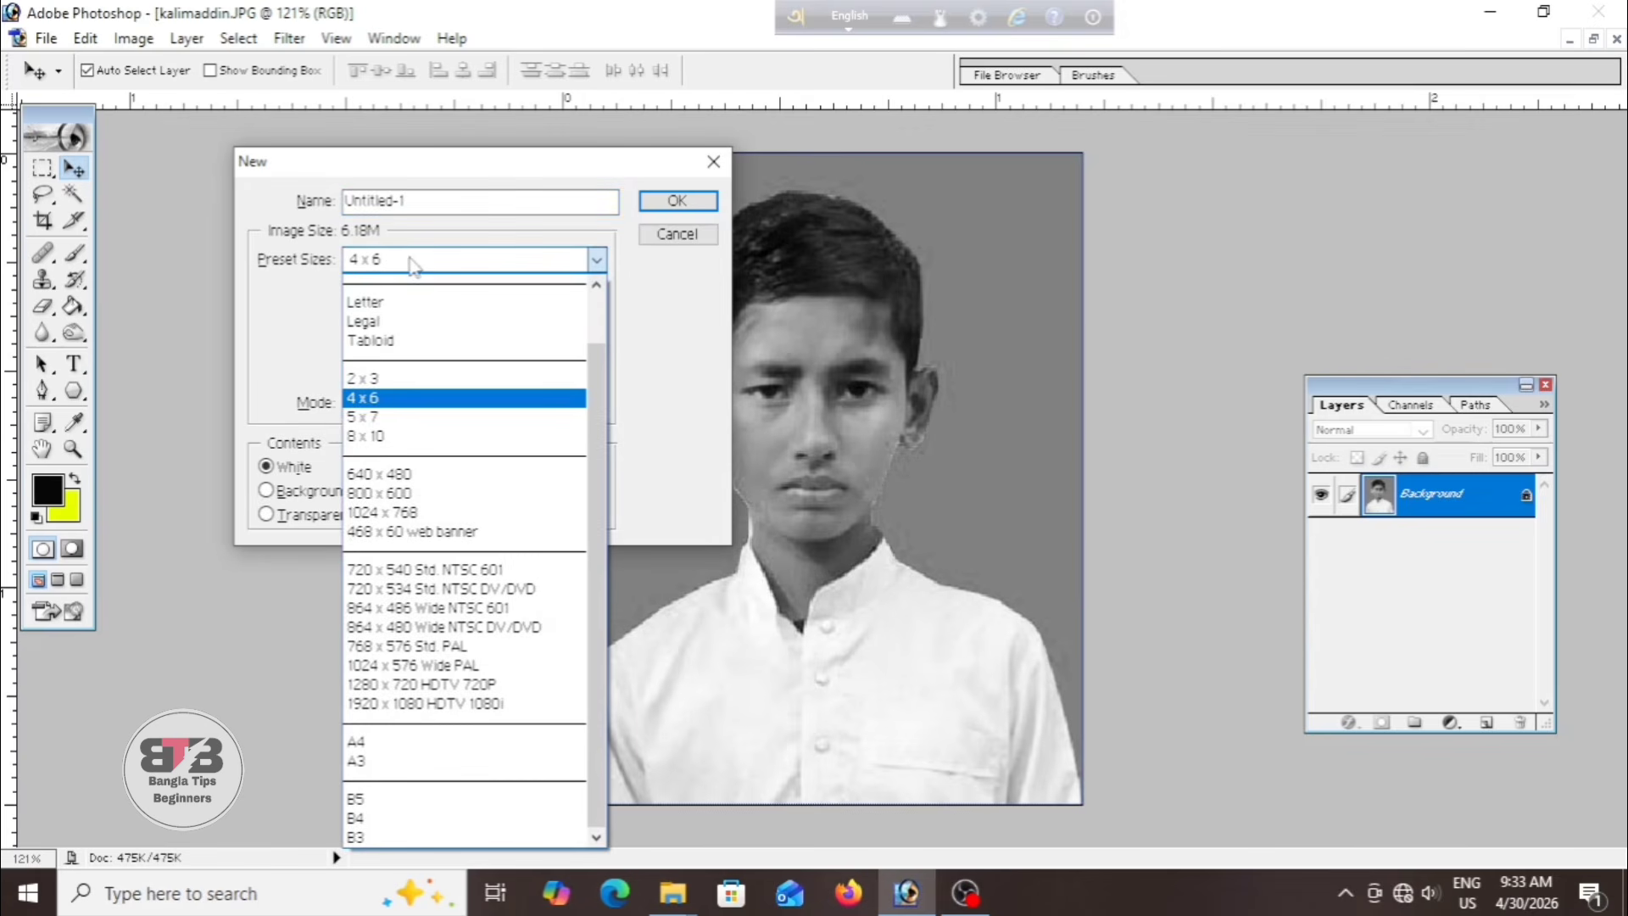
pyautogui.click(429, 399)
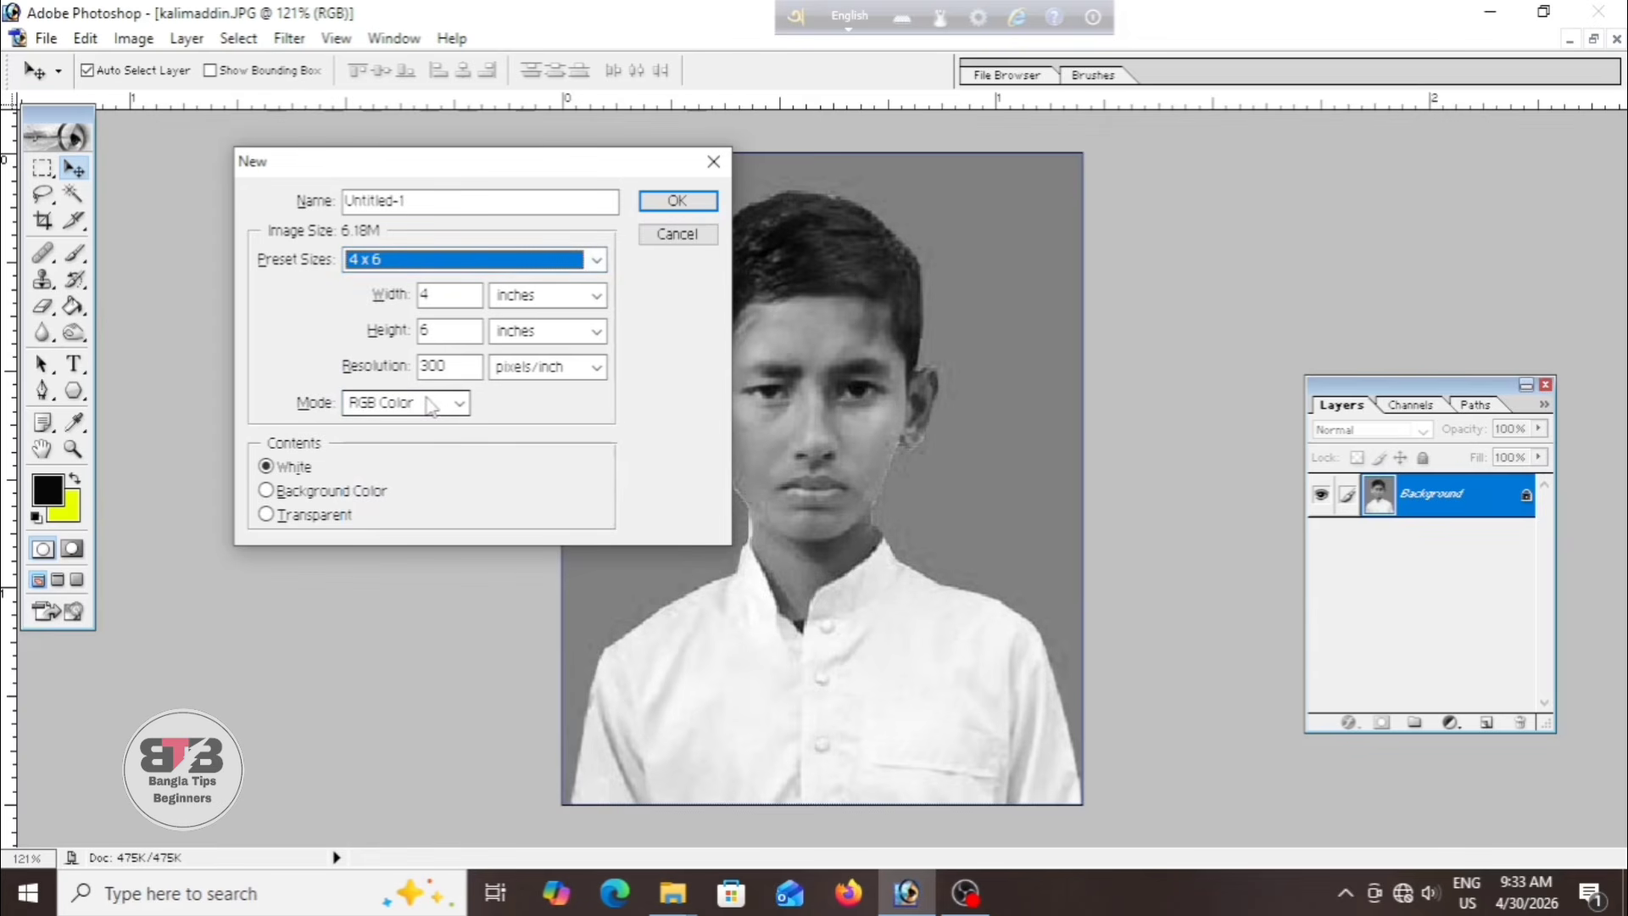
pyautogui.click(397, 267)
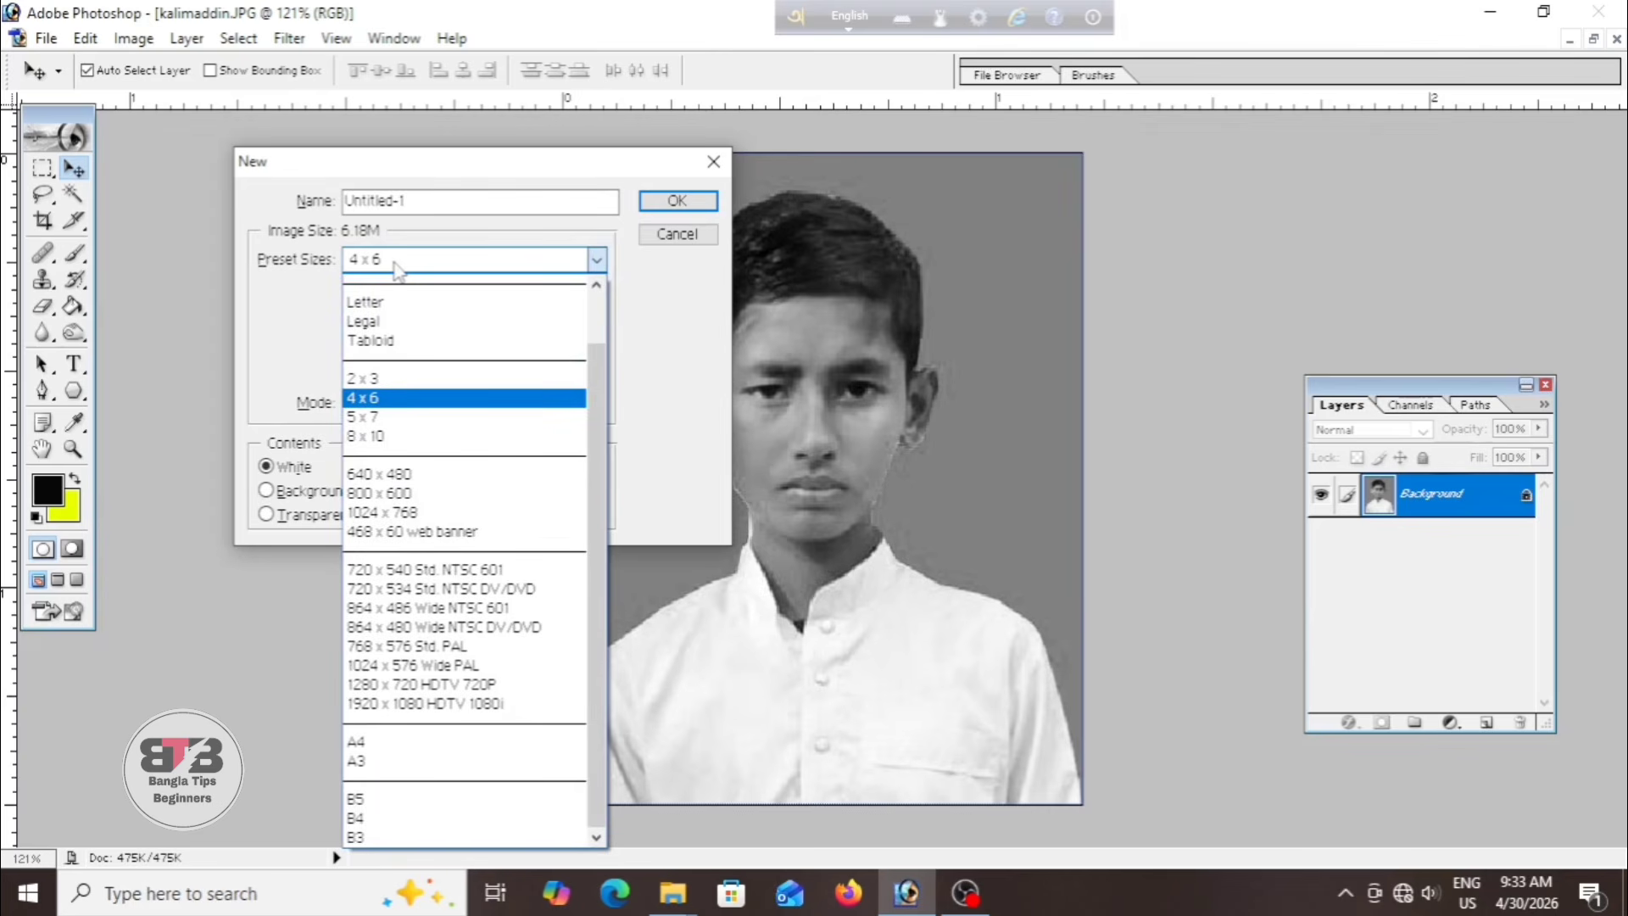
pyautogui.click(404, 399)
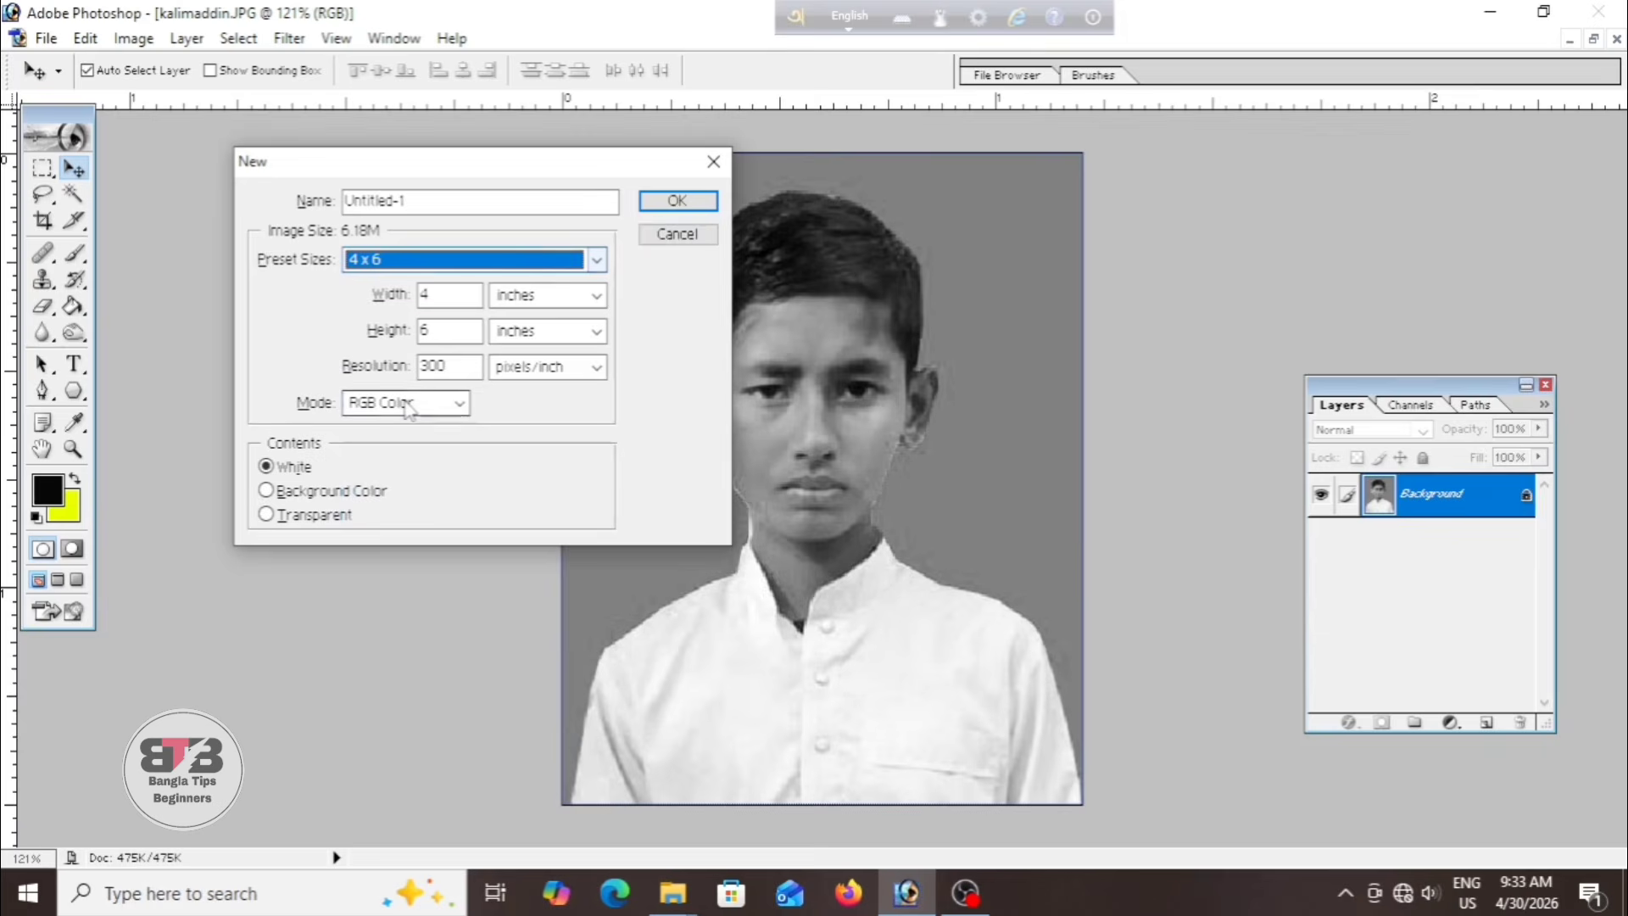
pyautogui.click(678, 201)
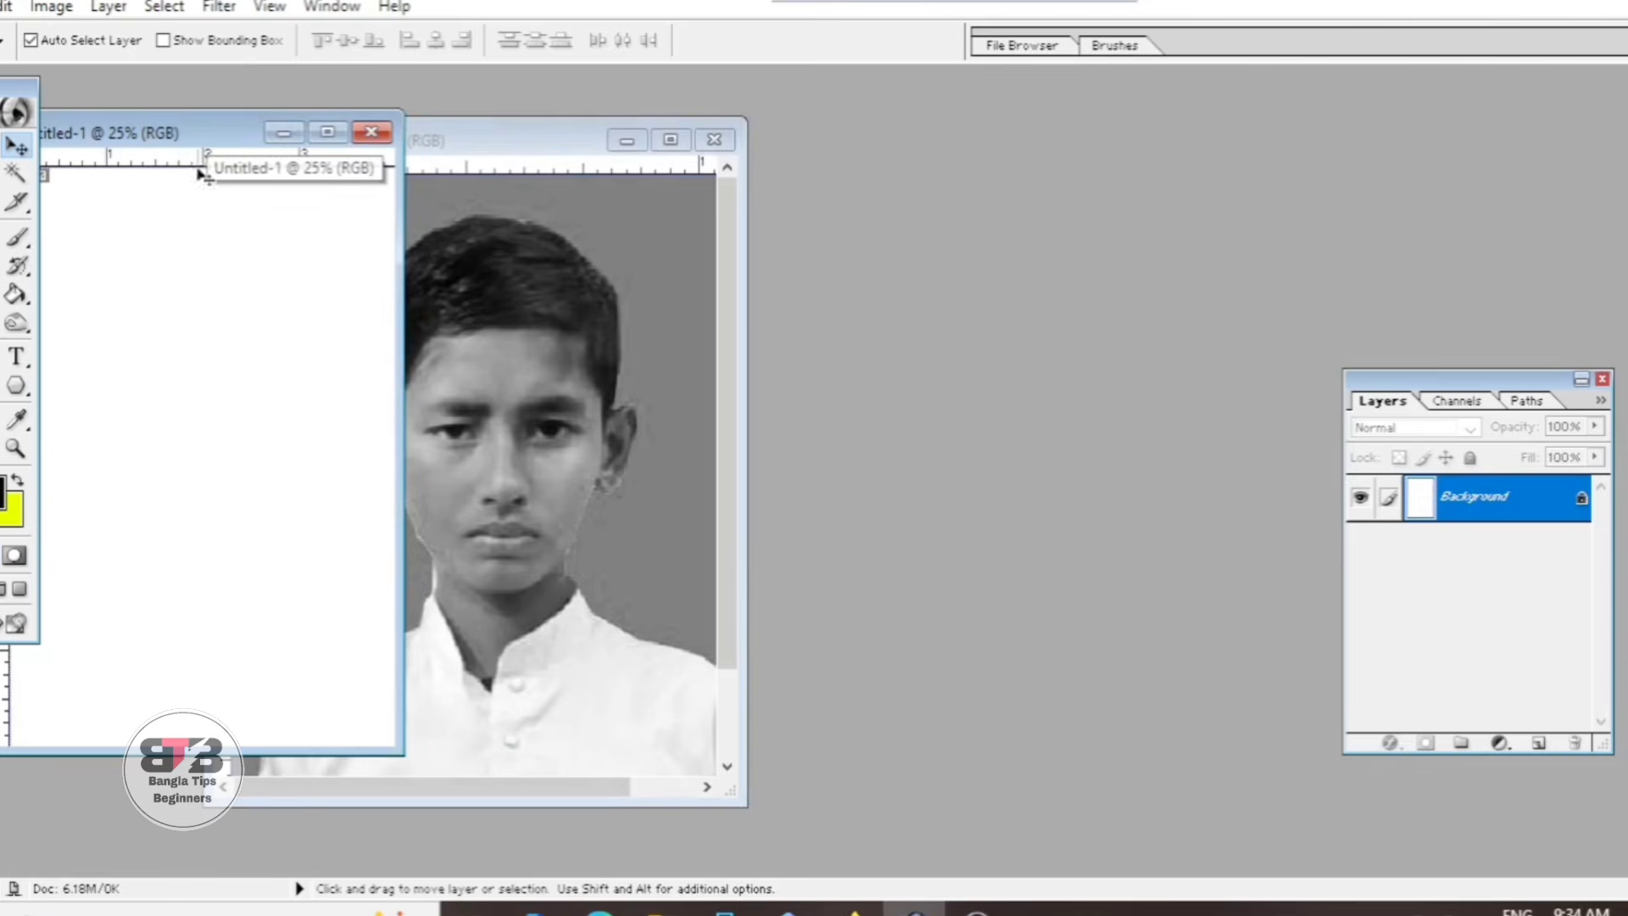
# - Arrange the two document windows side by side and copy the black-and-white portrait onto the blank 4 x 6 page
pyautogui.moveTo(201, 119); pyautogui.dragTo(1005, 165)
pyautogui.moveTo(543, 144); pyautogui.dragTo(494, 121)
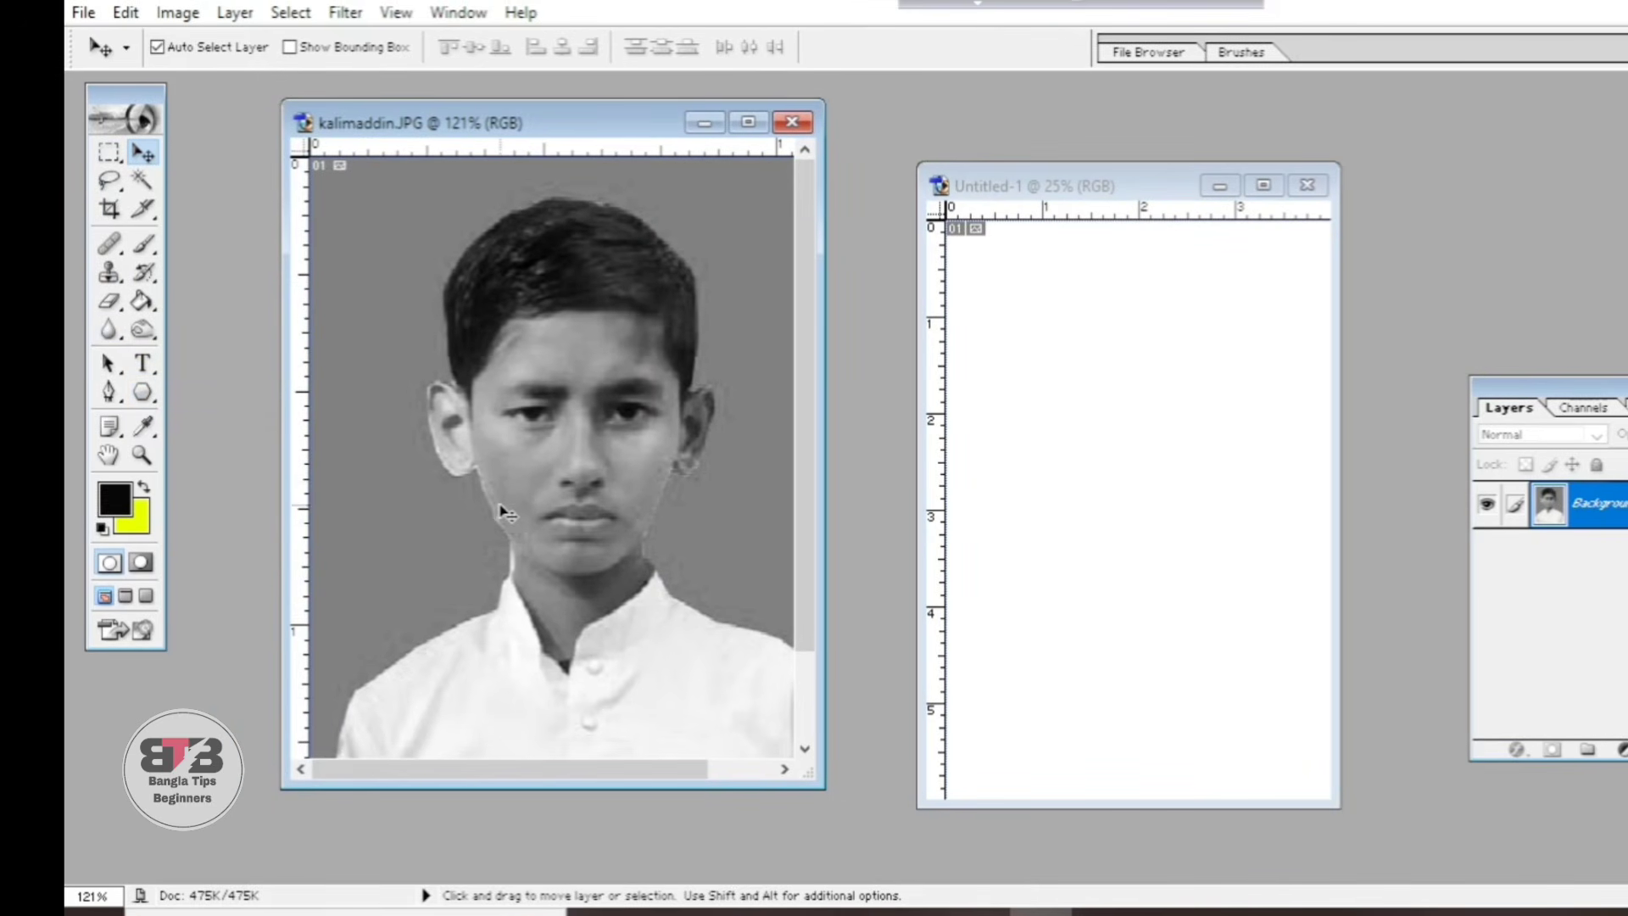
pyautogui.moveTo(503, 510); pyautogui.dragTo(1113, 452)
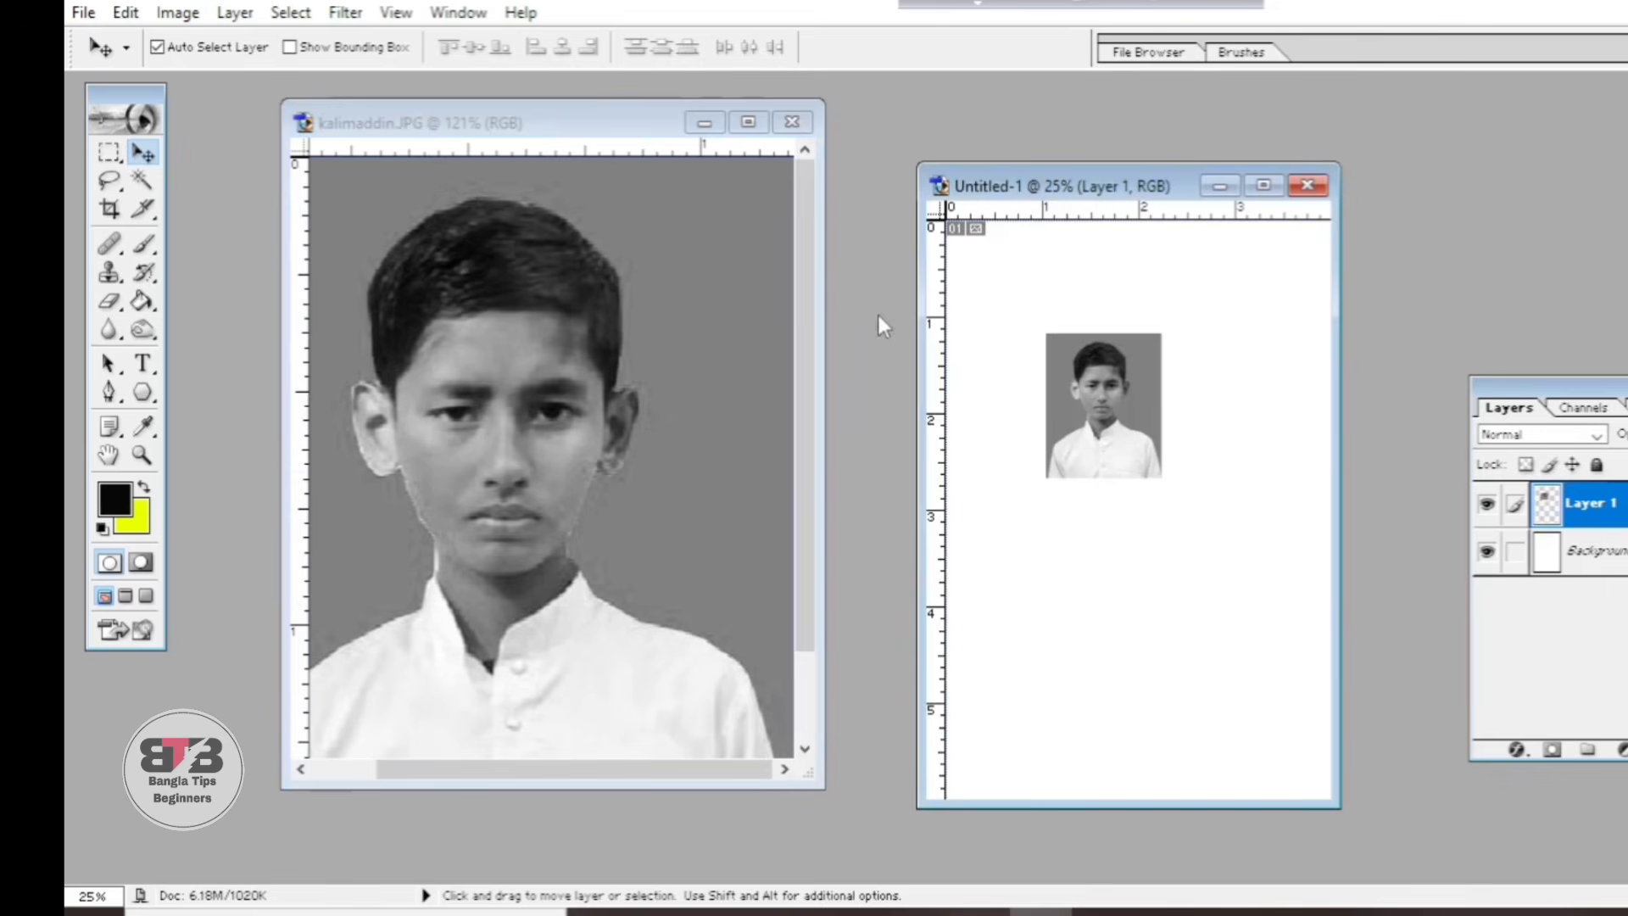
# - Maximize the 4 x 6 document and move the portrait into the page's upper-left corner
pyautogui.click(576, 130)
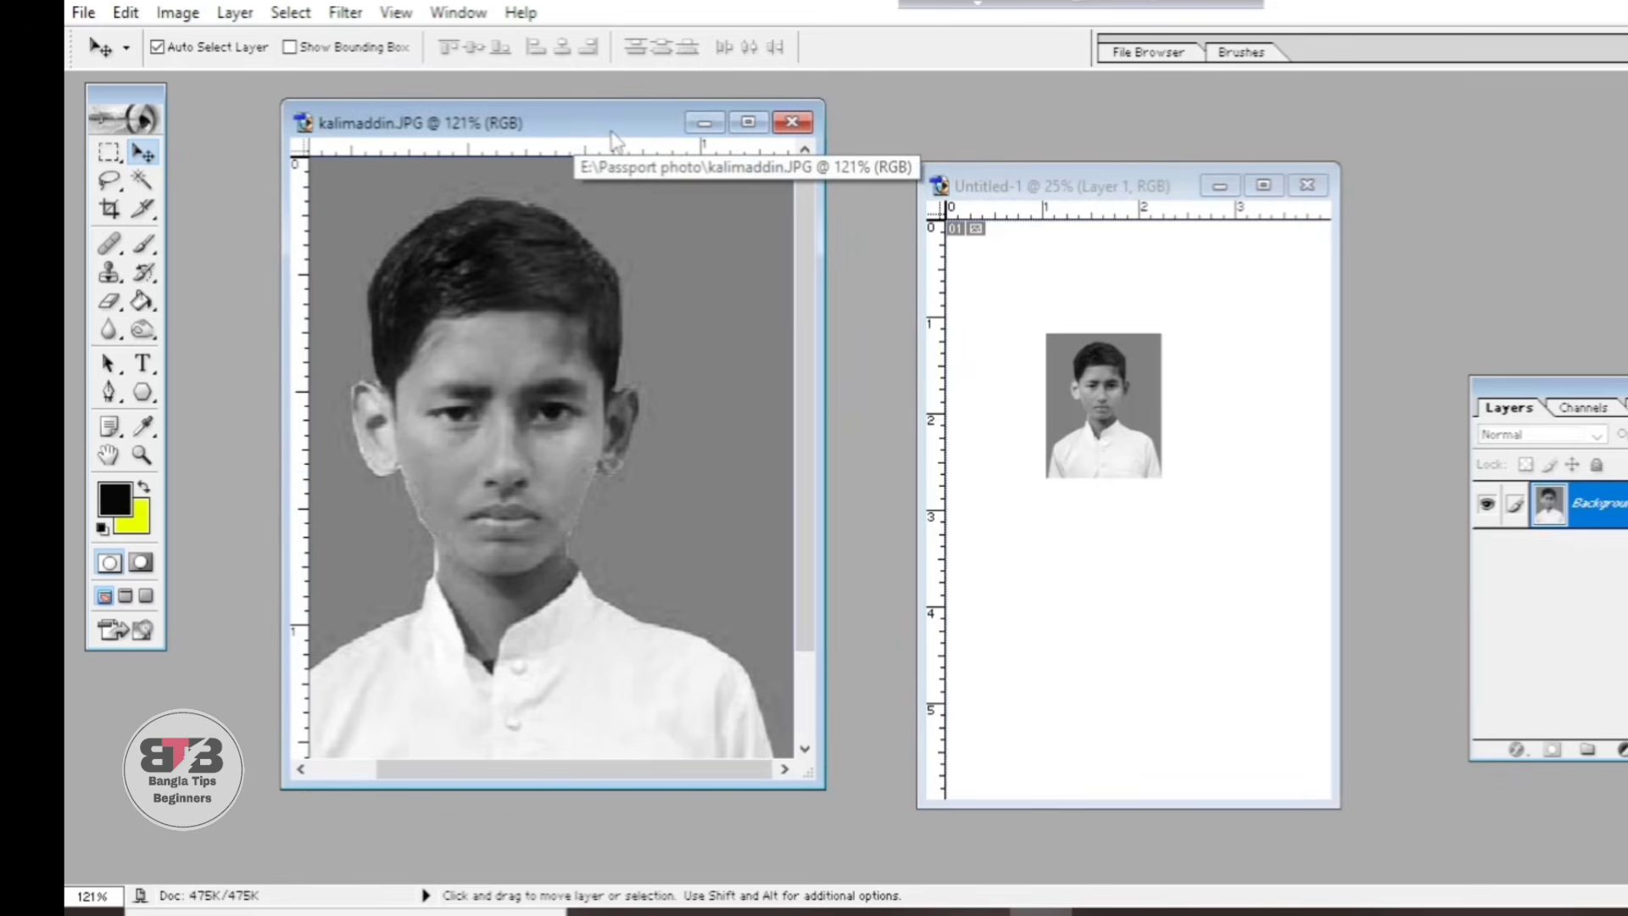
pyautogui.moveTo(617, 141); pyautogui.dragTo(575, 158)
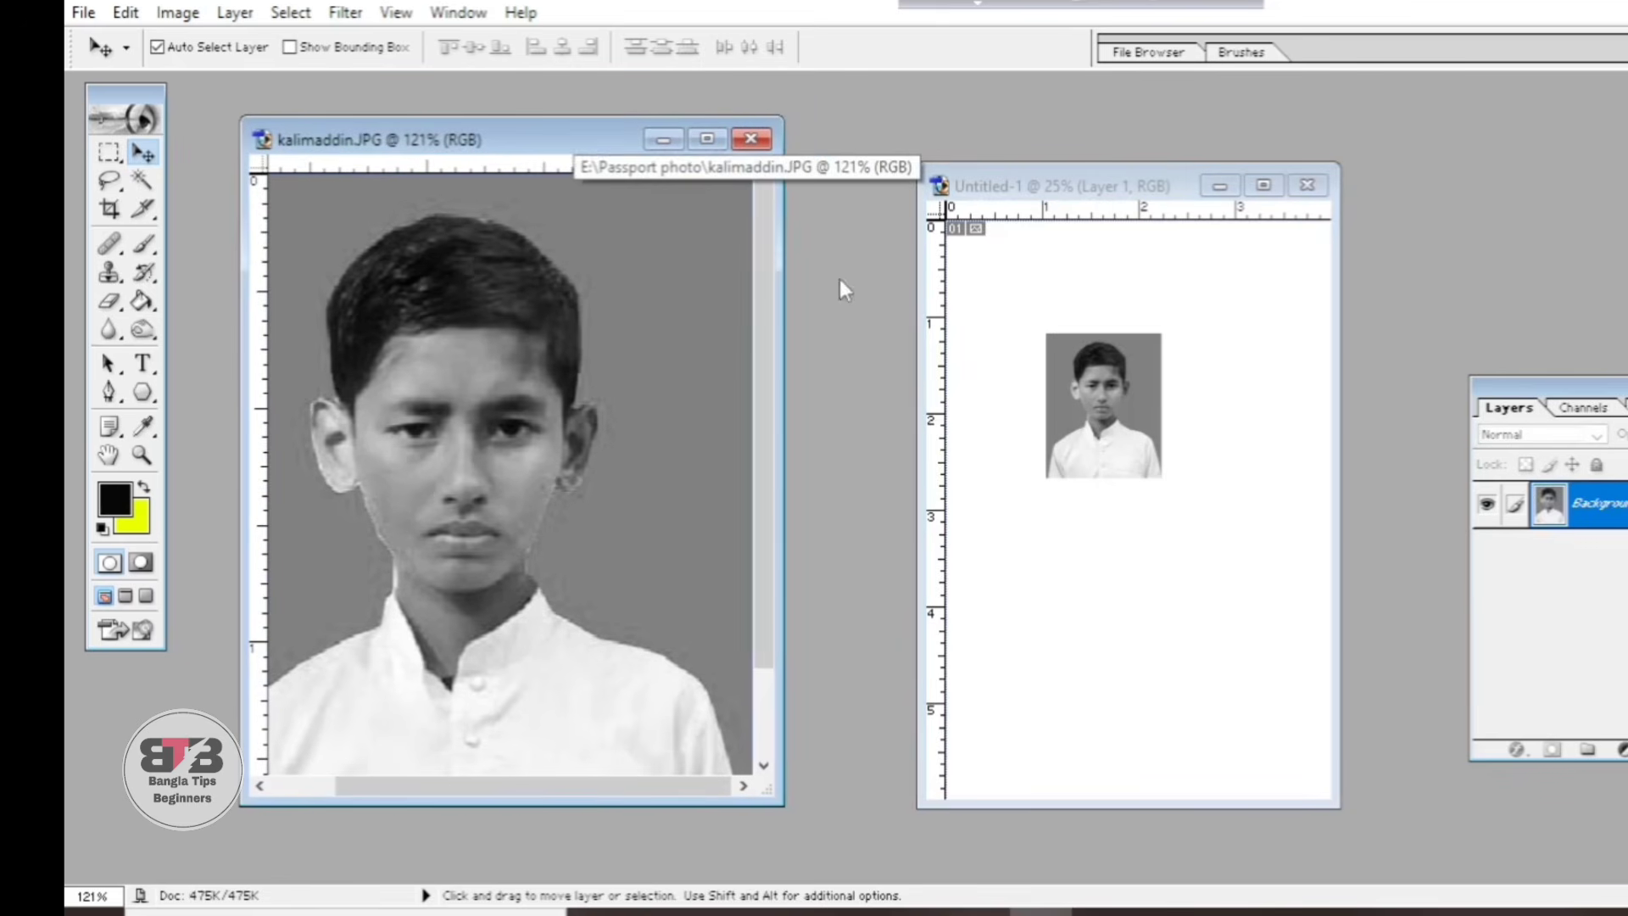
pyautogui.click(1165, 180)
pyautogui.moveTo(1142, 194); pyautogui.dragTo(1139, 166)
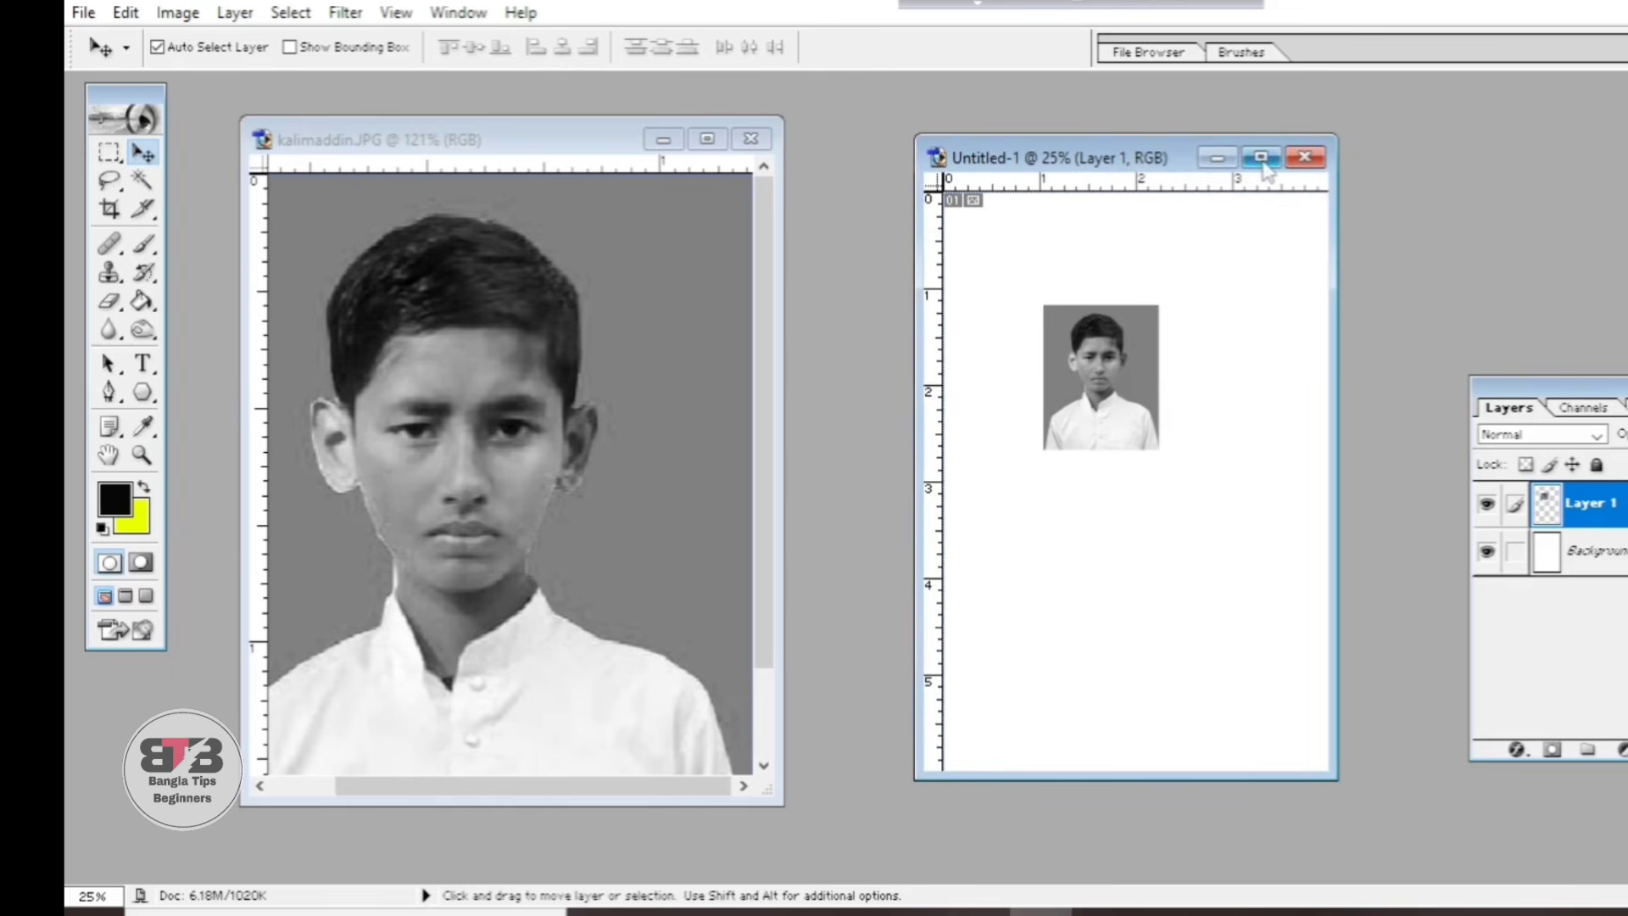
pyautogui.click(1263, 159)
pyautogui.hotkey('ctrl', '+')
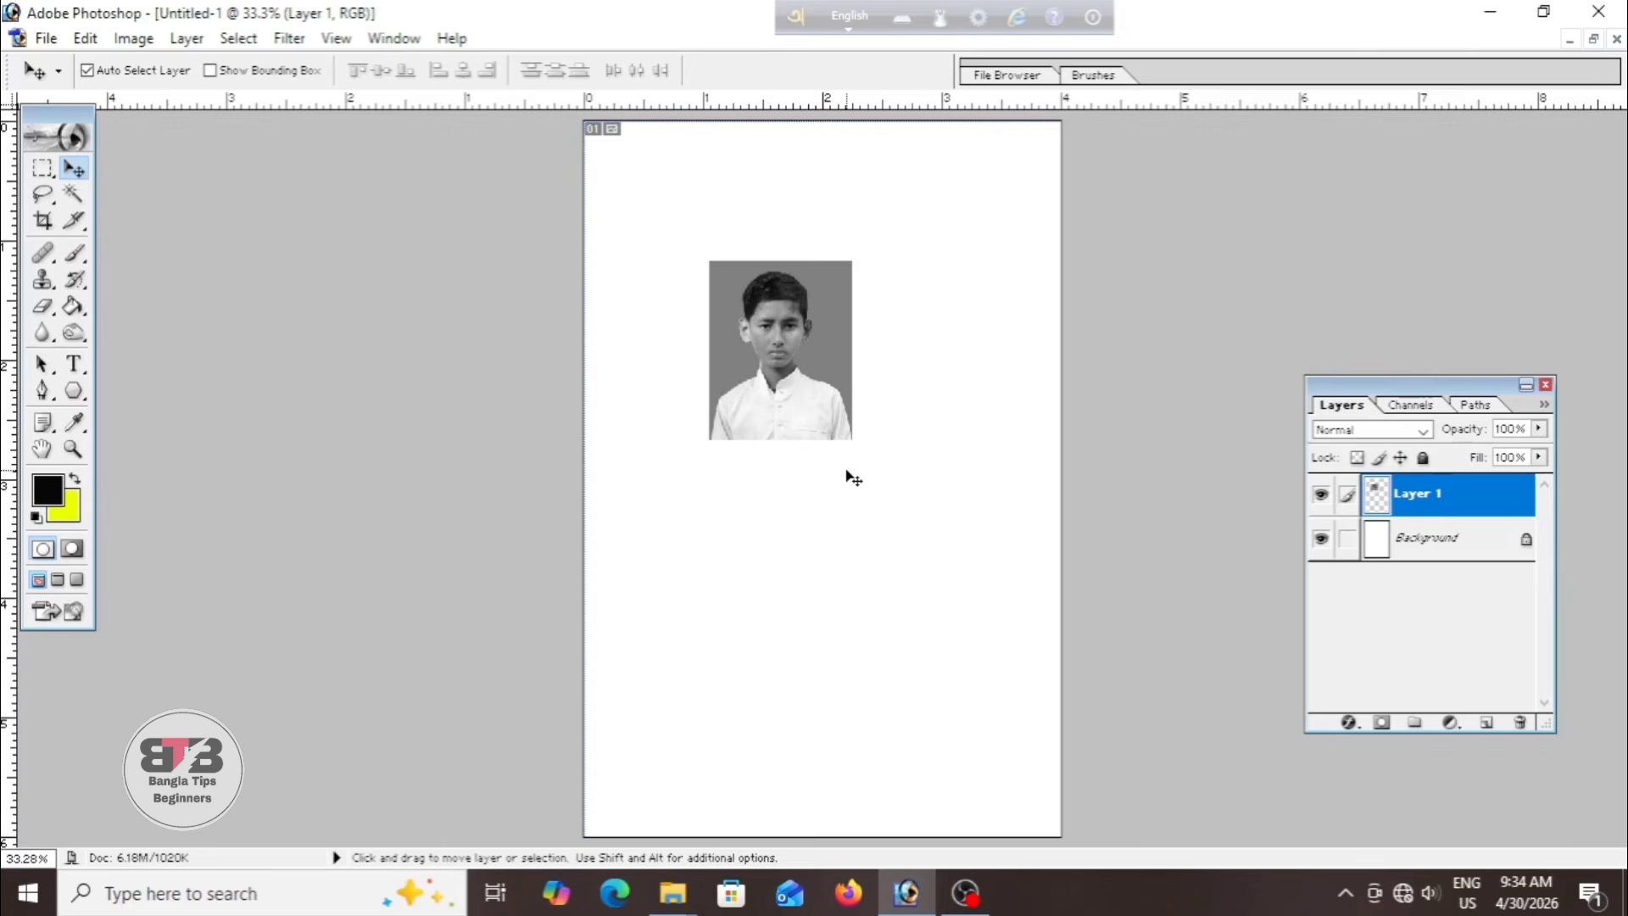
pyautogui.scroll(-1, 846, 472)
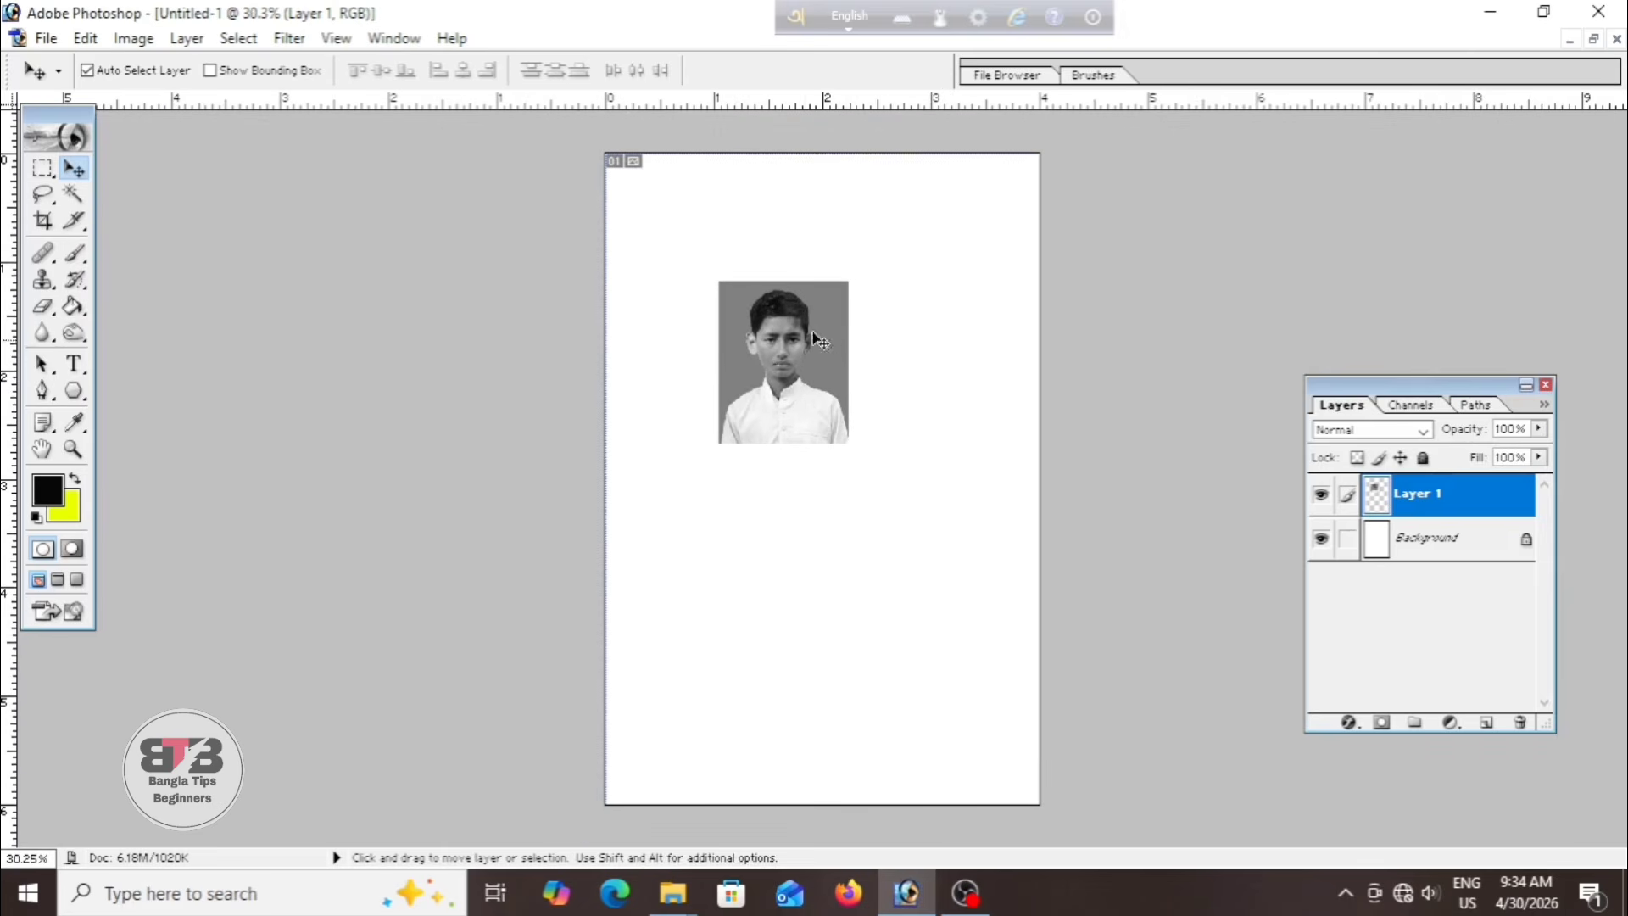
pyautogui.moveTo(808, 401); pyautogui.dragTo(702, 265)
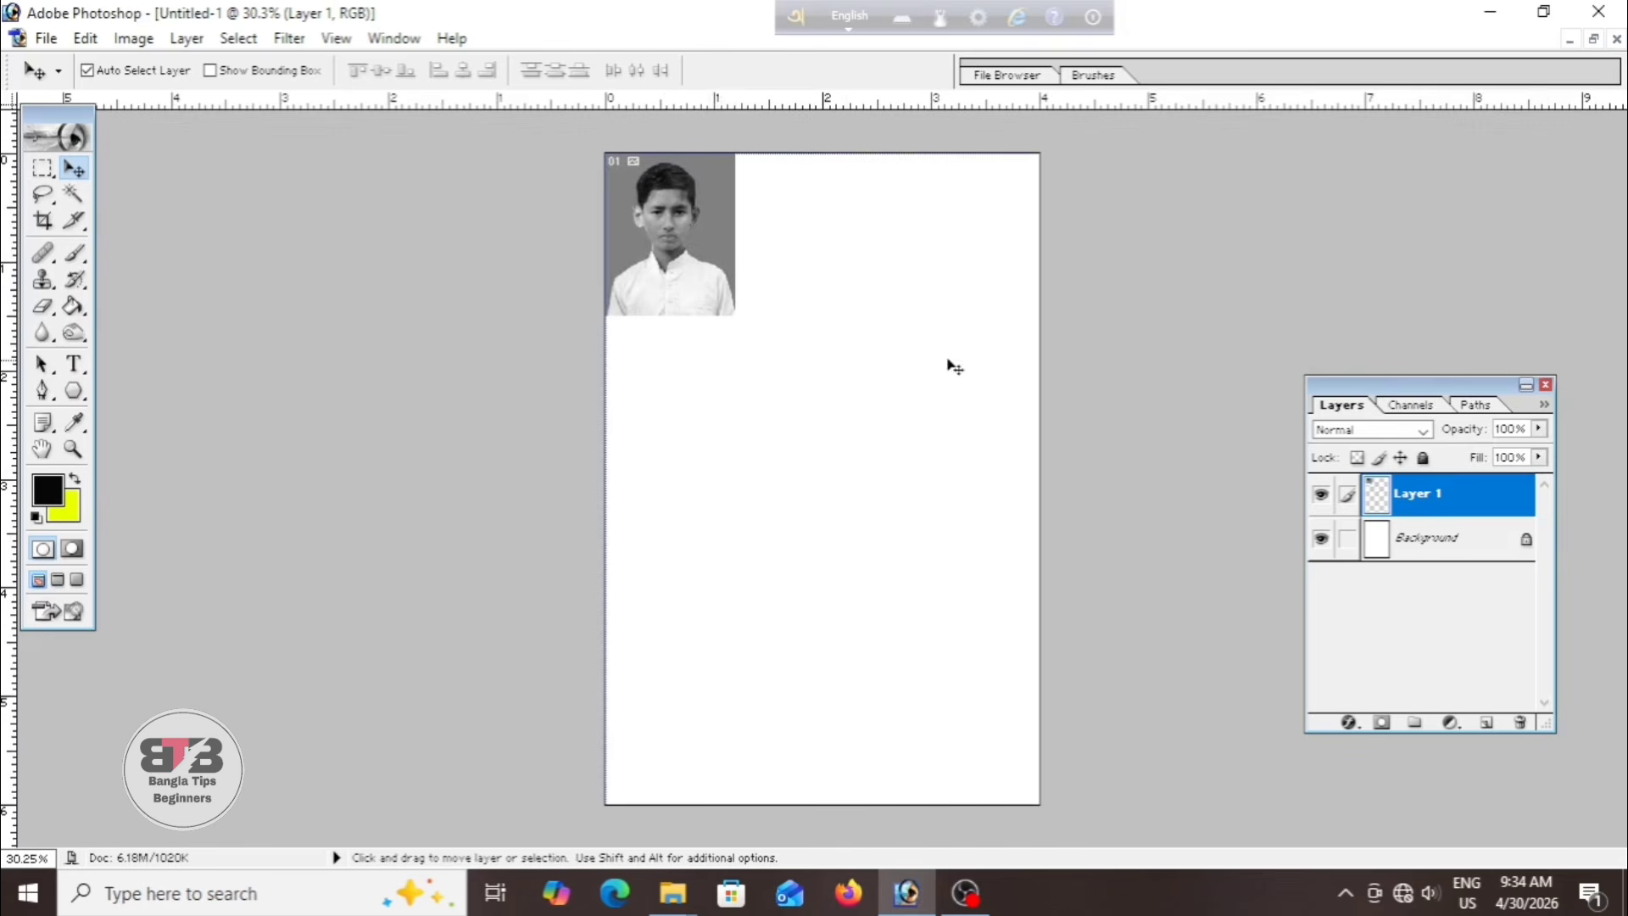
# - Duplicate the portrait twice across the page to make a row of three, and merge the copies into one layer
pyautogui.hotkey('alt', 'shift')
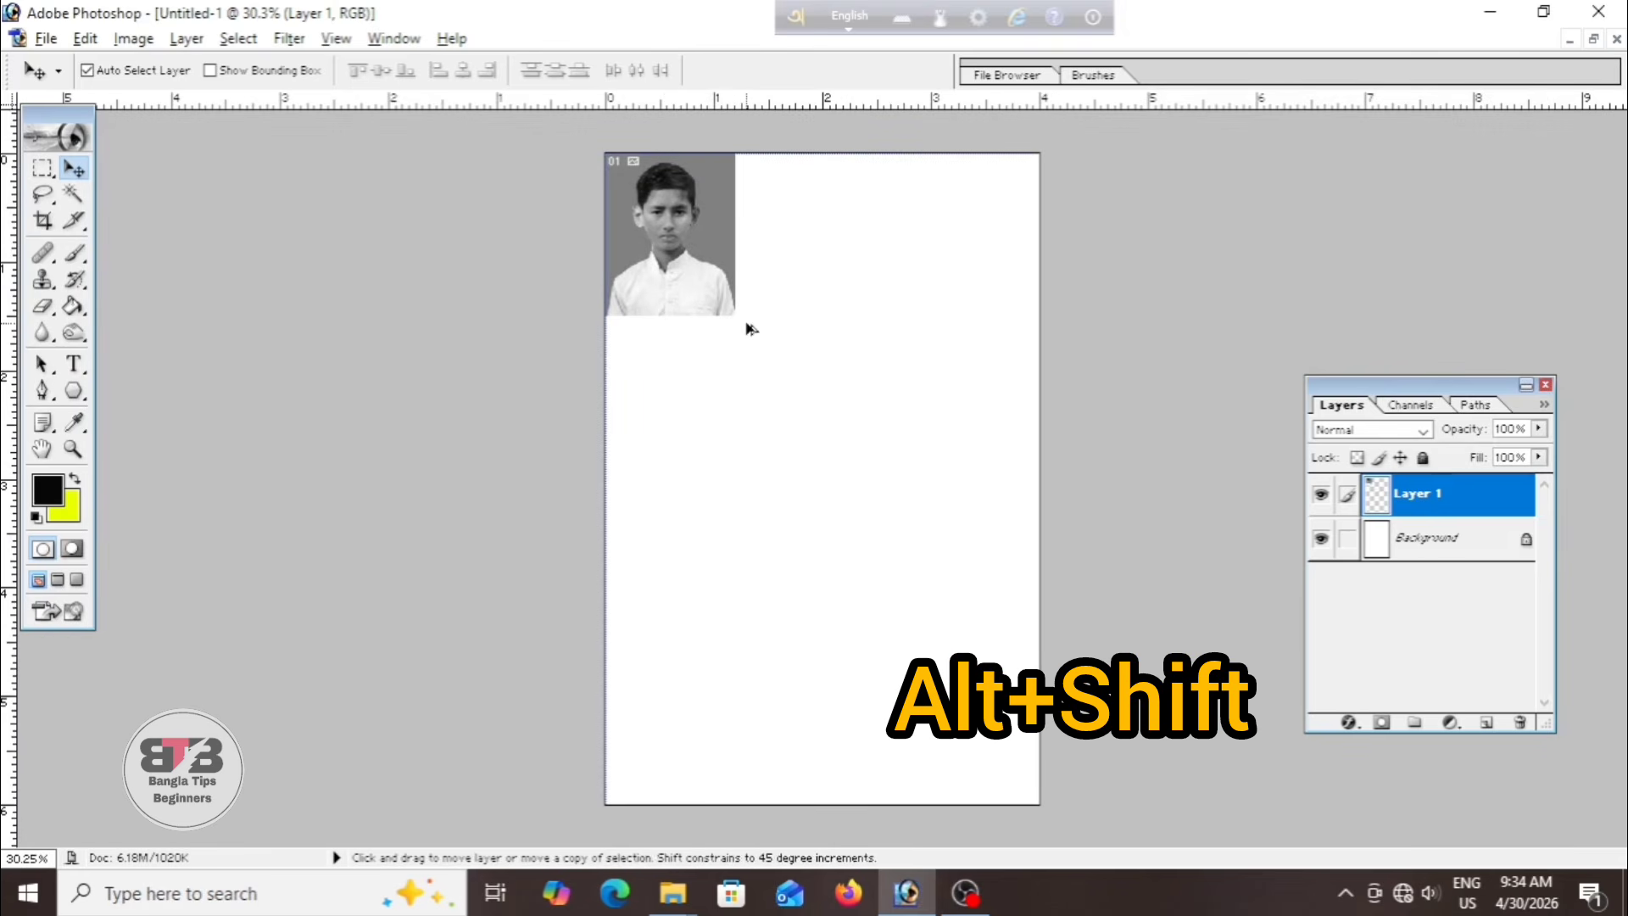
pyautogui.moveTo(702, 268); pyautogui.dragTo(955, 287)
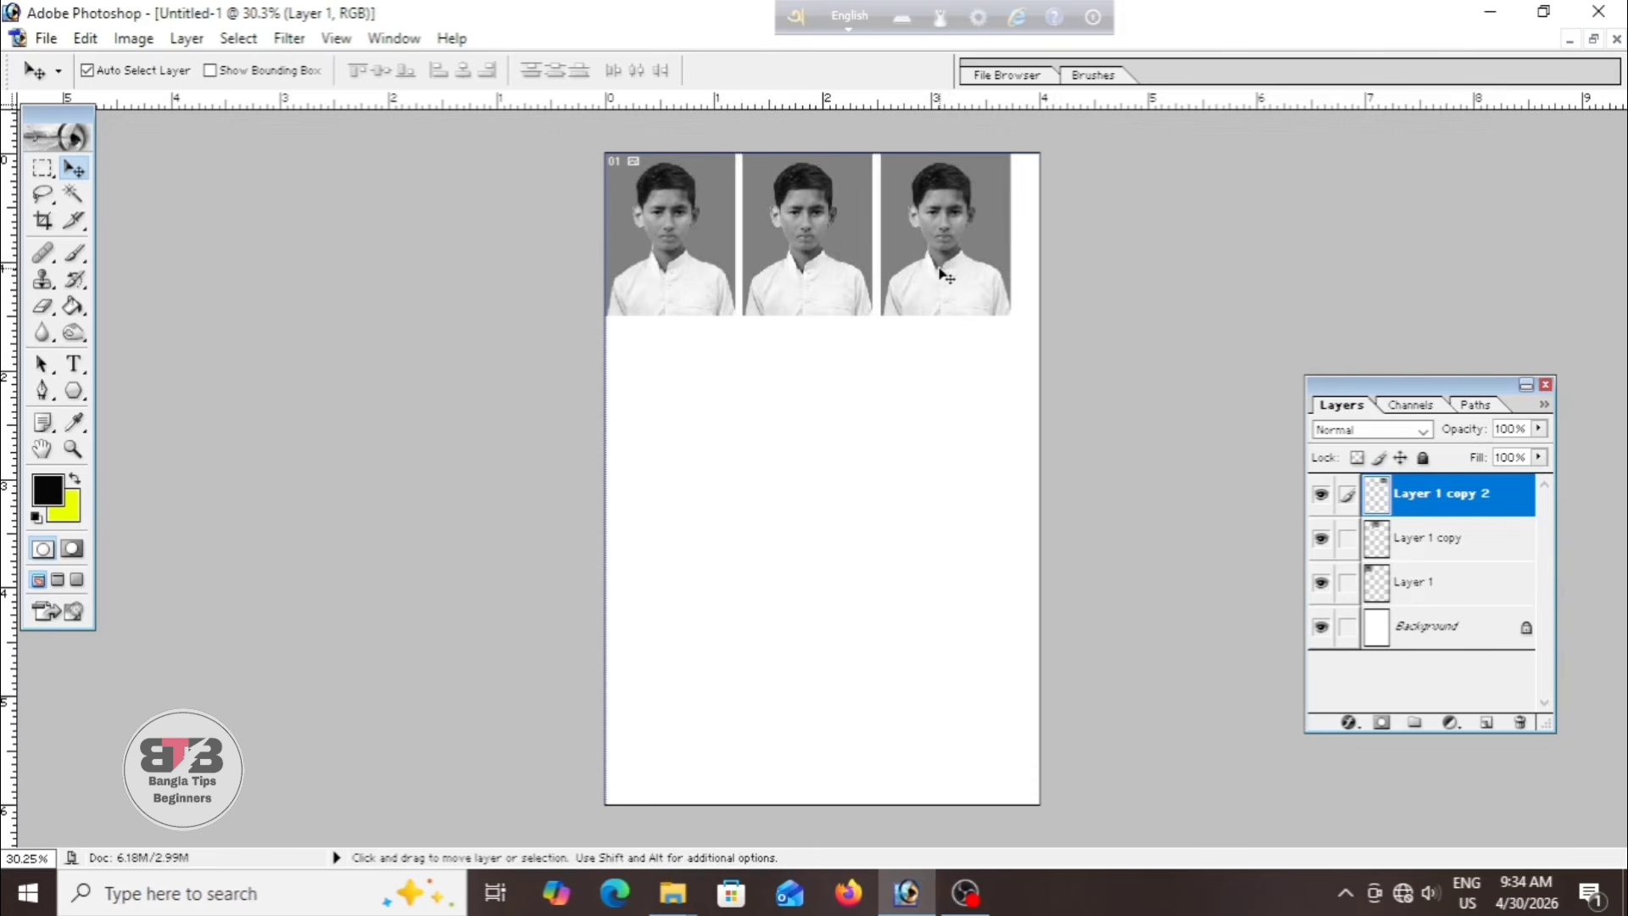
pyautogui.hotkey('ctrl', 'e')
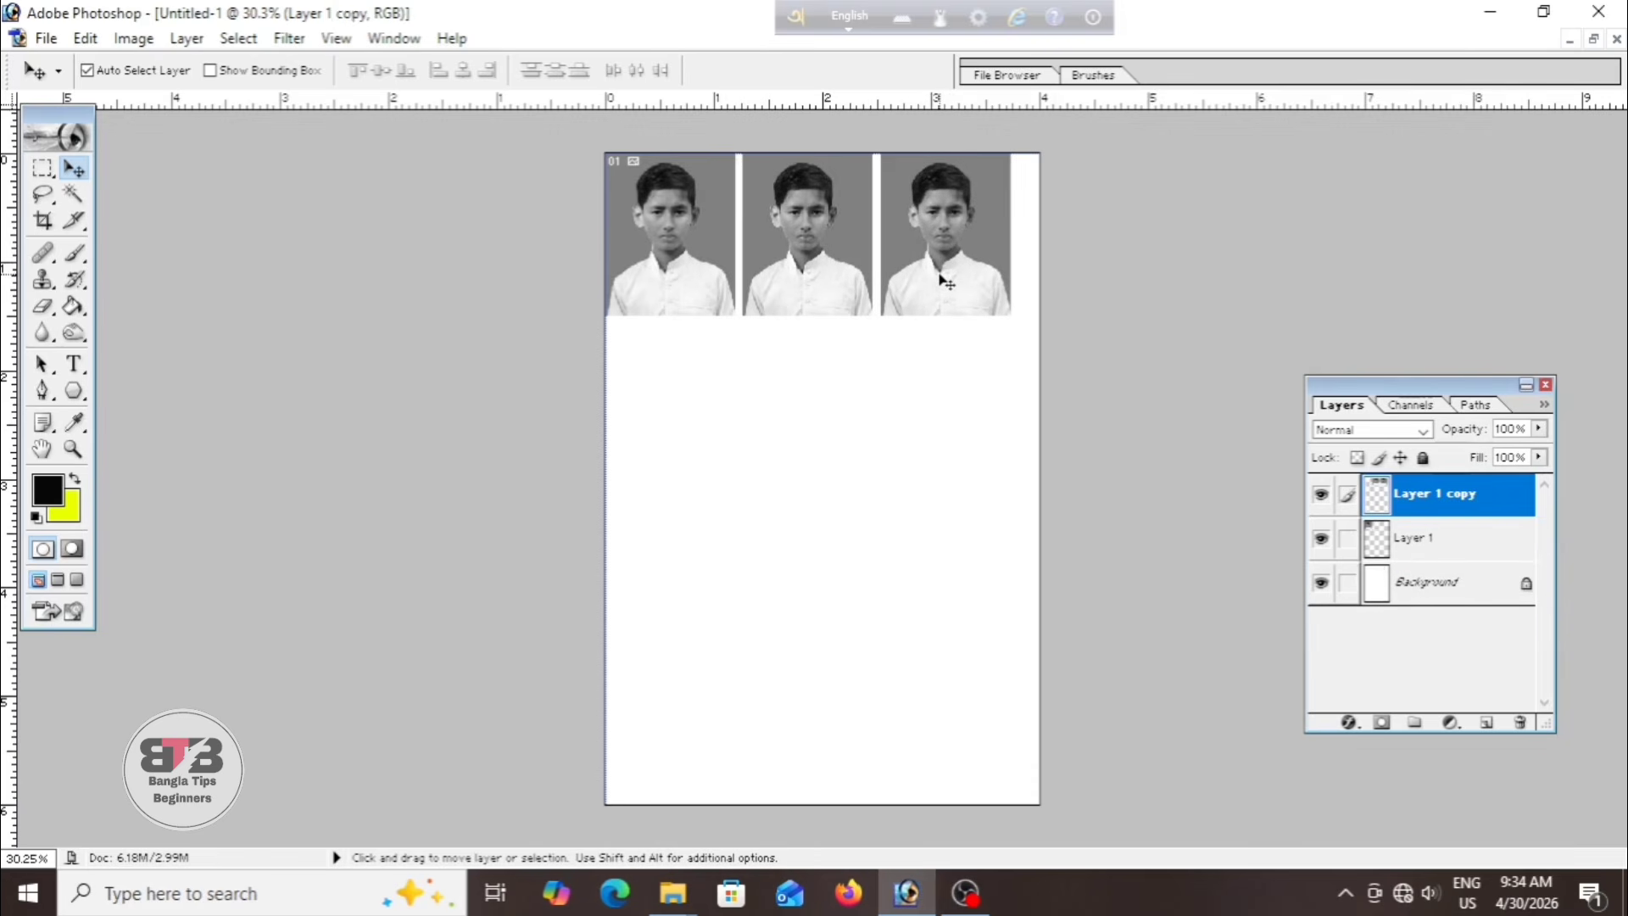
pyautogui.hotkey('ctrl', 'e')
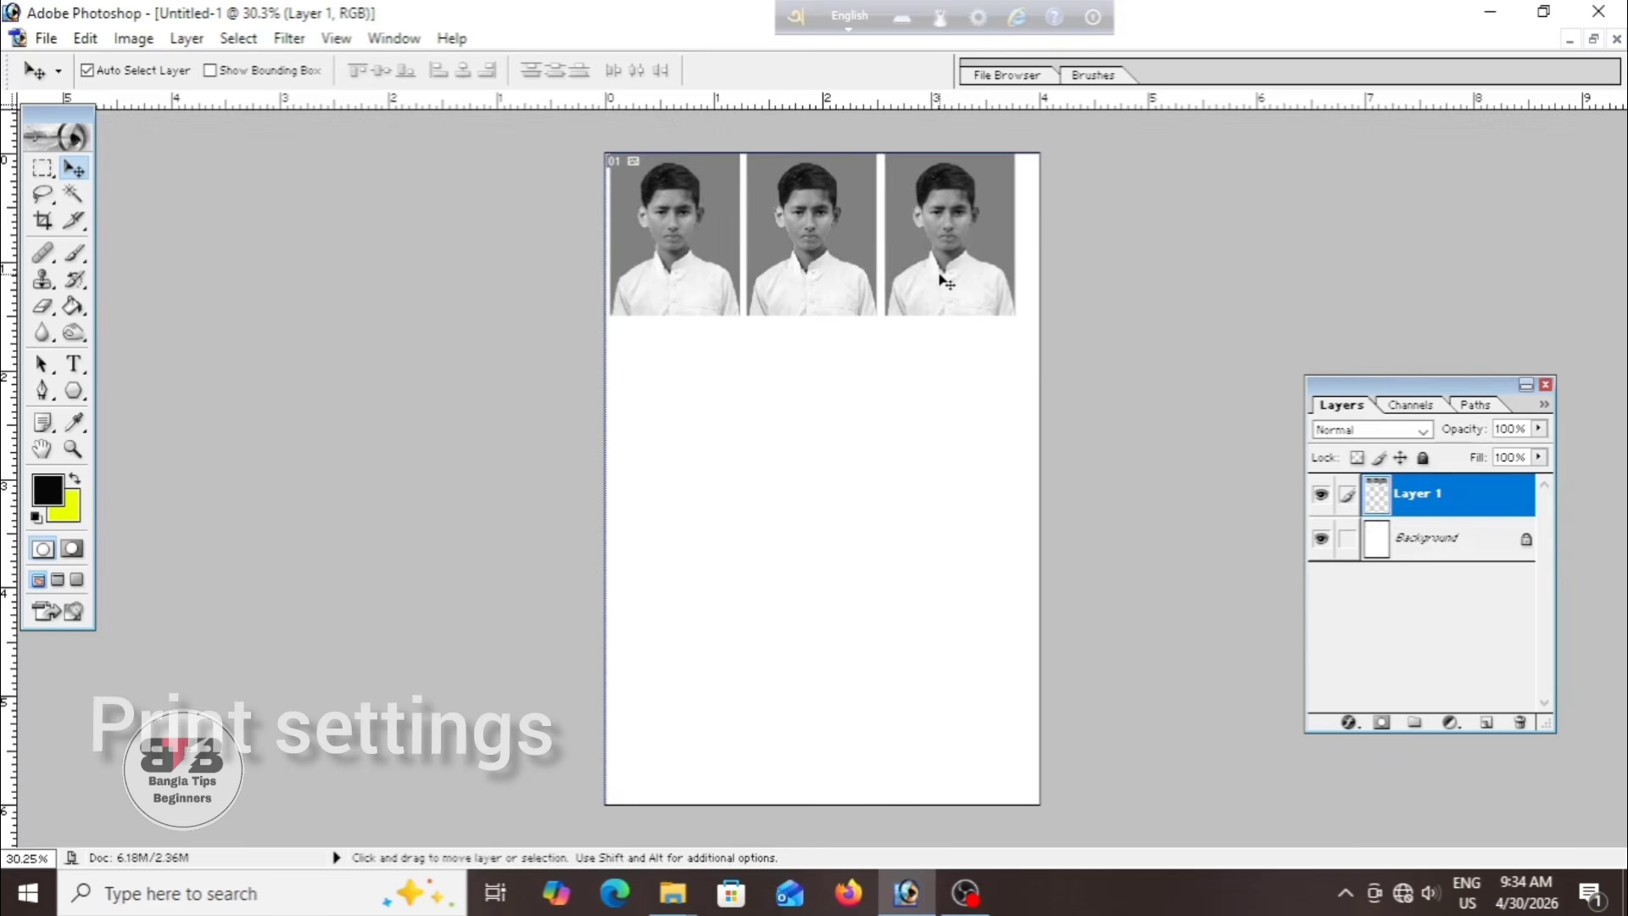
# - Nudge the row of three portraits inward and down to leave white margins along the page's side and top edges
pyautogui.hotkey('shift', 'Right')
pyautogui.hotkey('shift', 'Right')
pyautogui.hotkey('shift', 'Right')
pyautogui.hotkey('shift', 'Right')
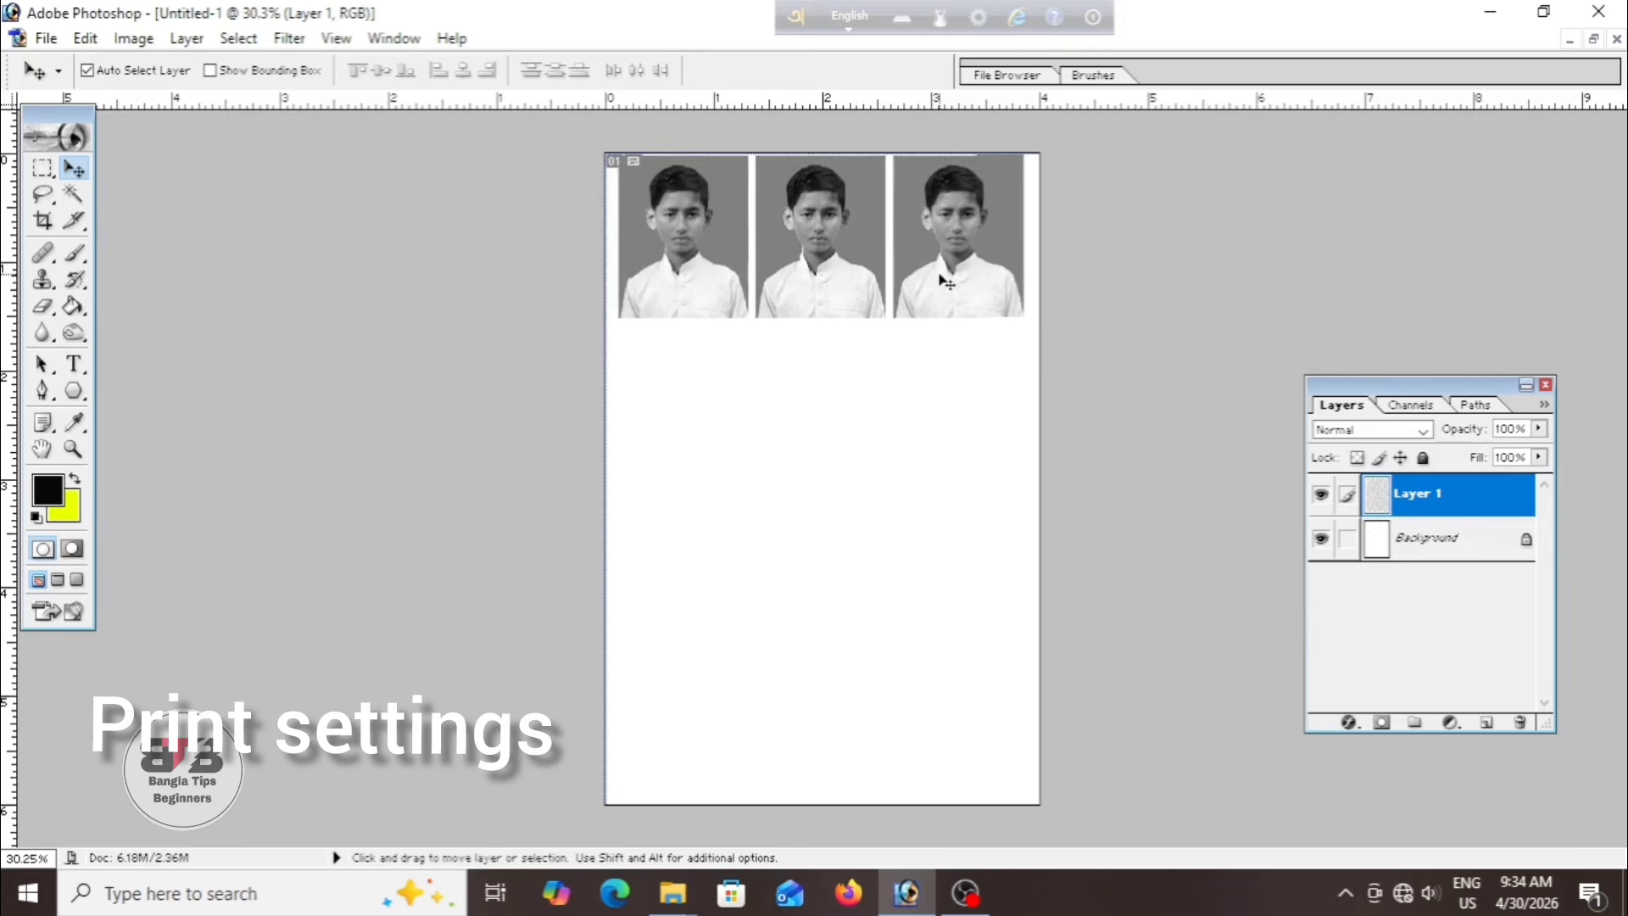
pyautogui.moveTo(938, 274); pyautogui.dragTo(942, 279)
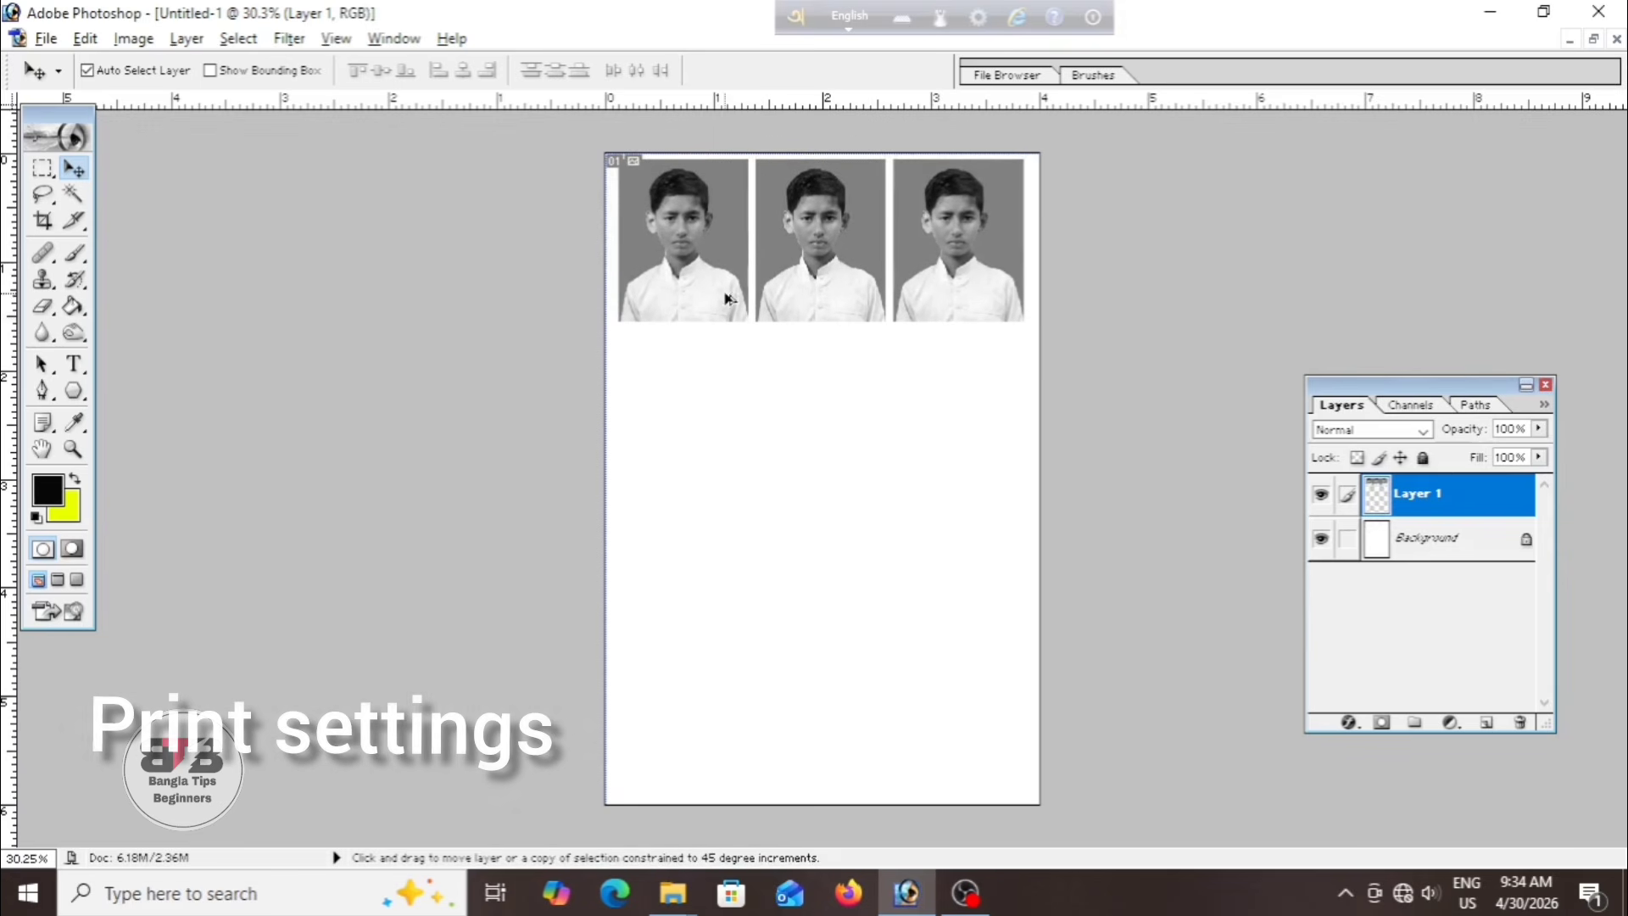
# - Duplicate the portrait row twice downward to form a 3 x 3 grid, and merge the rows into one layer
pyautogui.moveTo(818, 235); pyautogui.dragTo(801, 561)
pyautogui.hotkey('ctrl', 'e')
pyautogui.hotkey('ctrl', 'e')
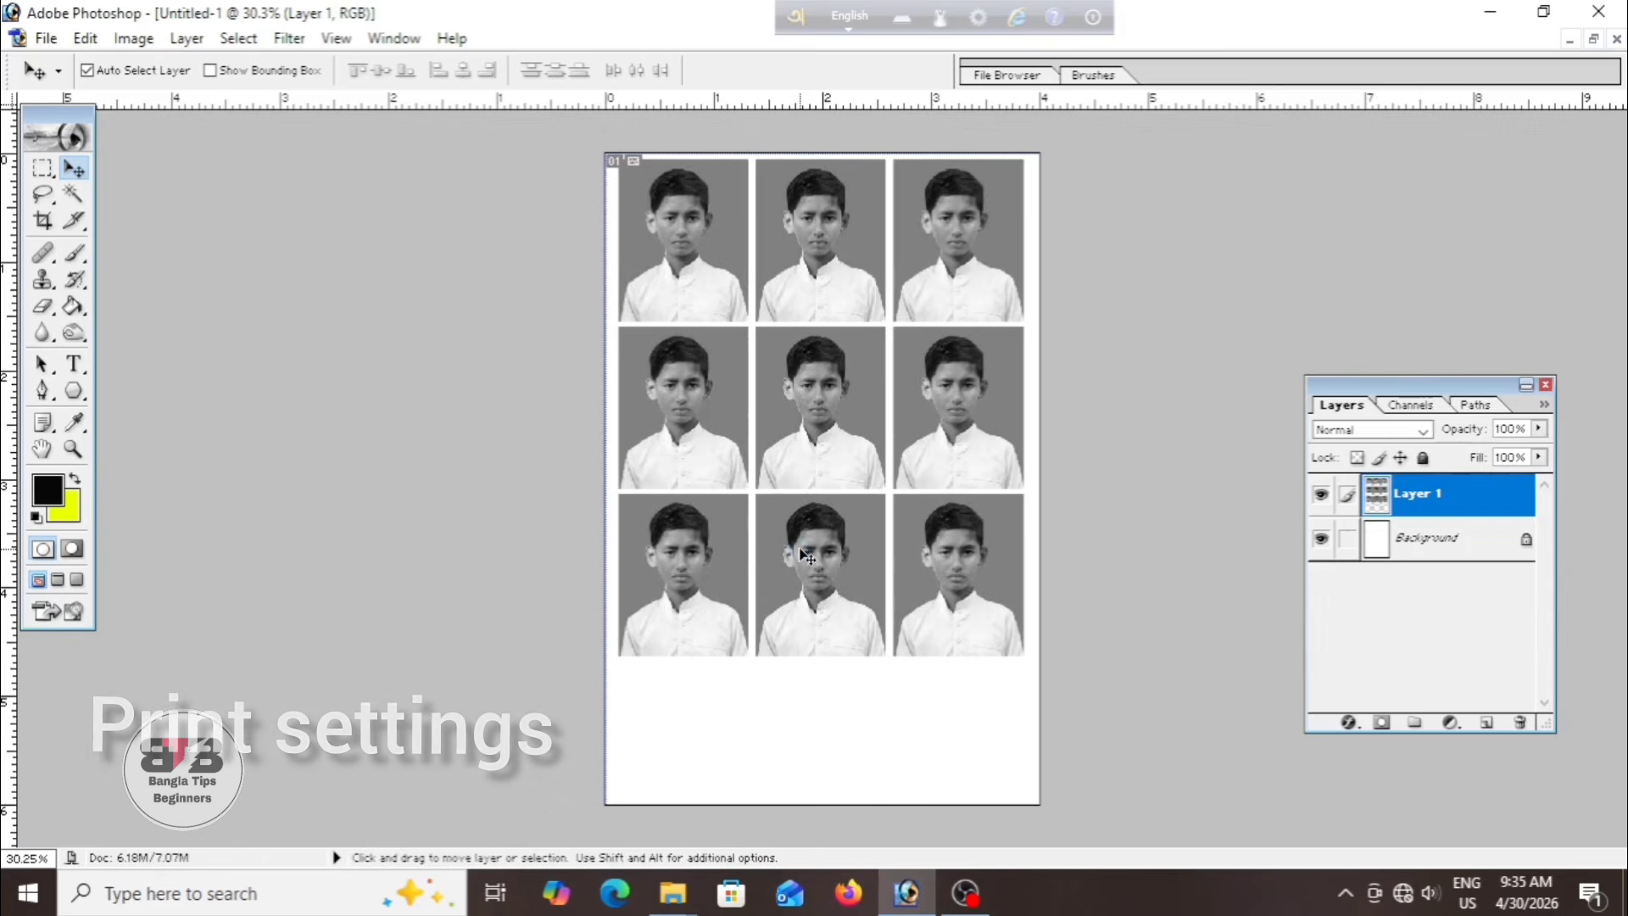
# - Apply a stroke outline around the nine portraits on the merged layer and return to the Move tool
pyautogui.click(85, 38)
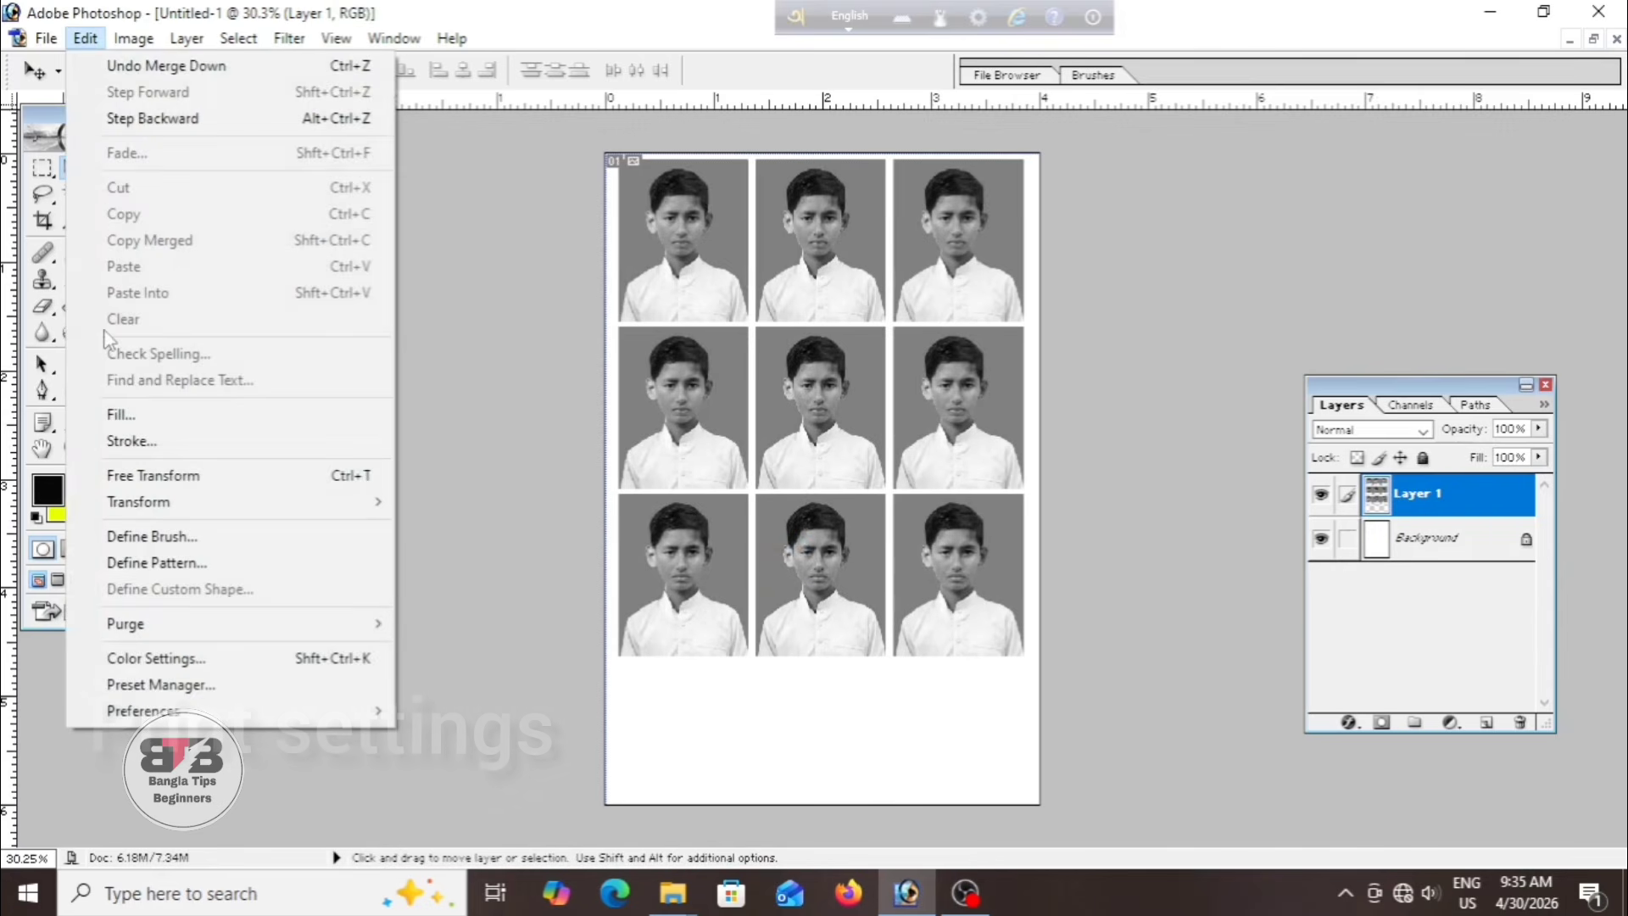
pyautogui.click(129, 442)
pyautogui.click(499, 201)
pyautogui.press('v')
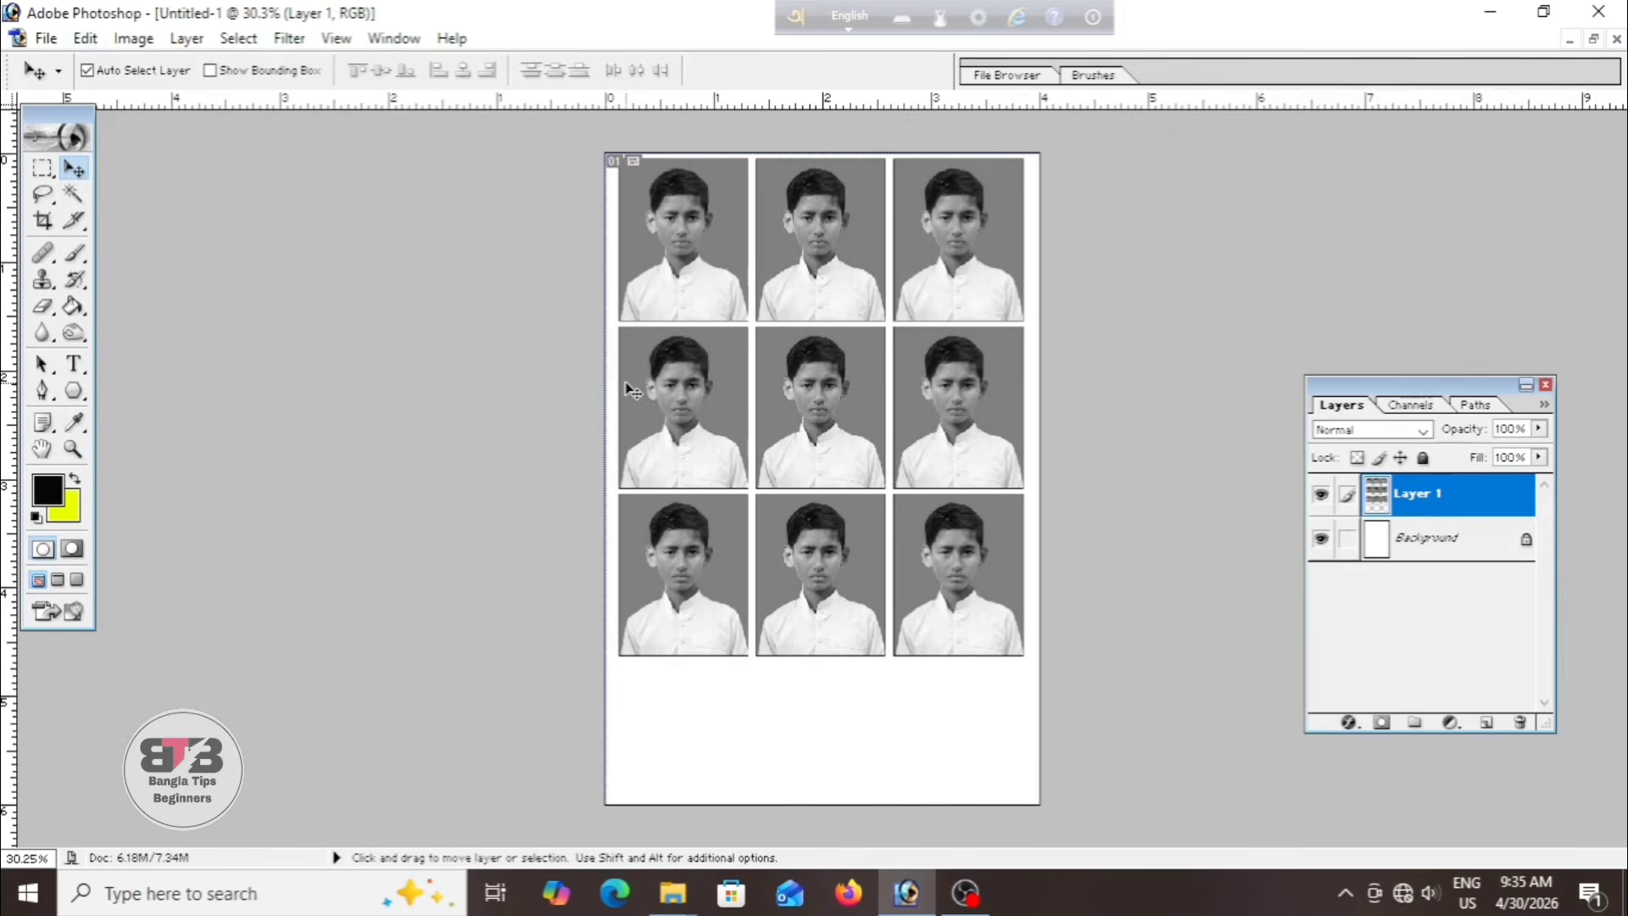
# - Start printing the page at 100% scale, centered, with the EPSON L3210 Series as the printer
pyautogui.hotkey('ctrl', 'p')
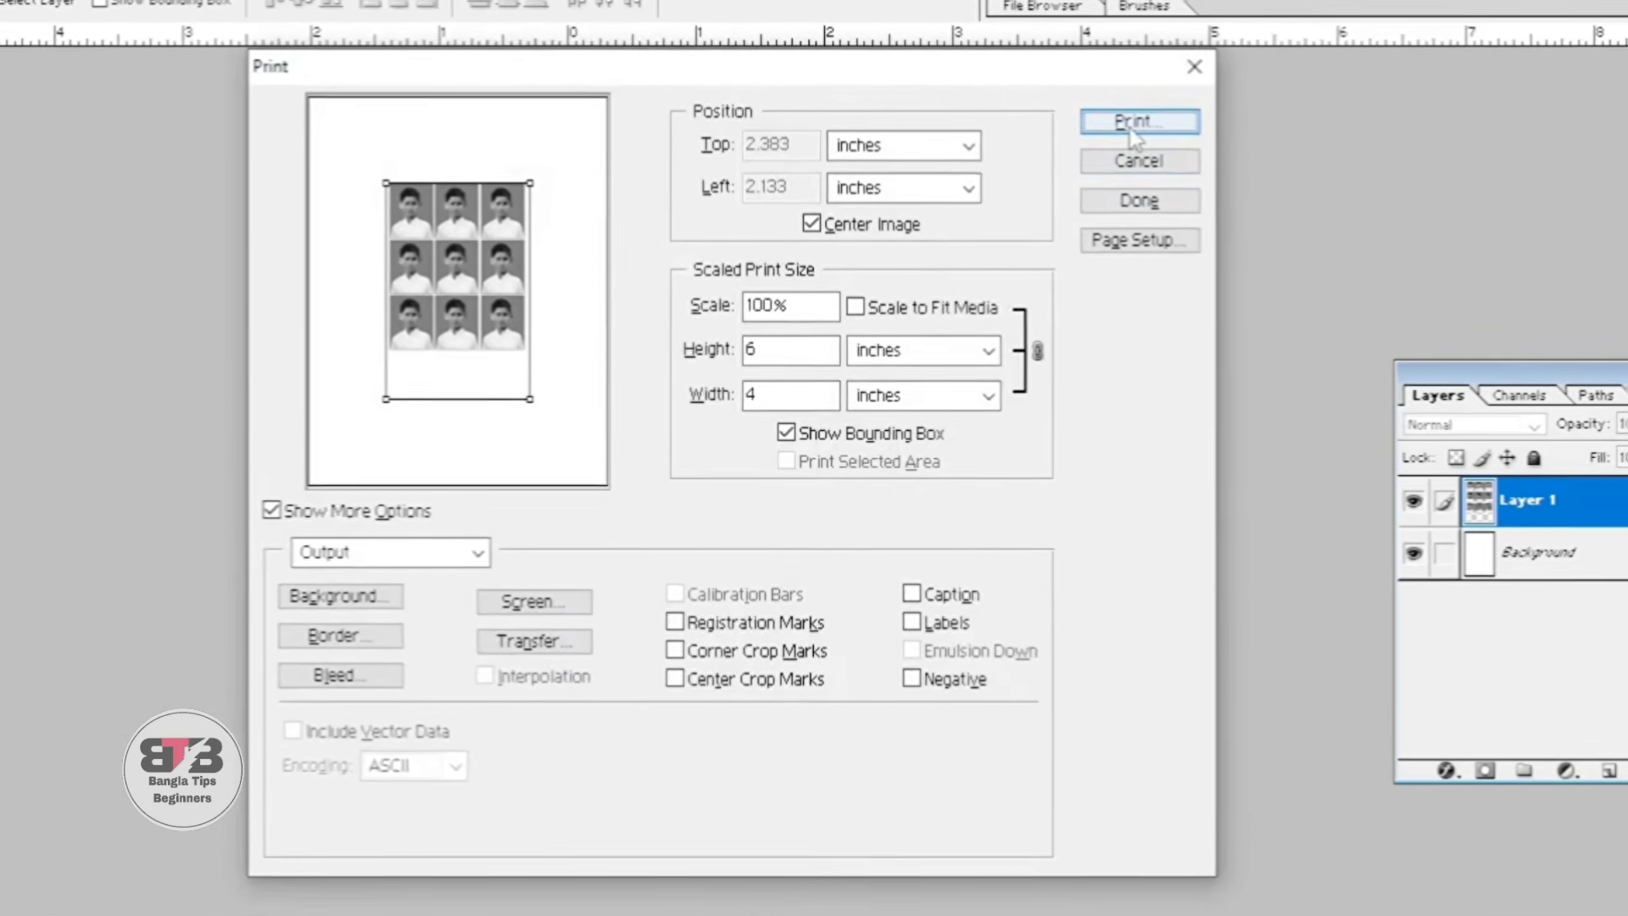
pyautogui.click(1121, 144)
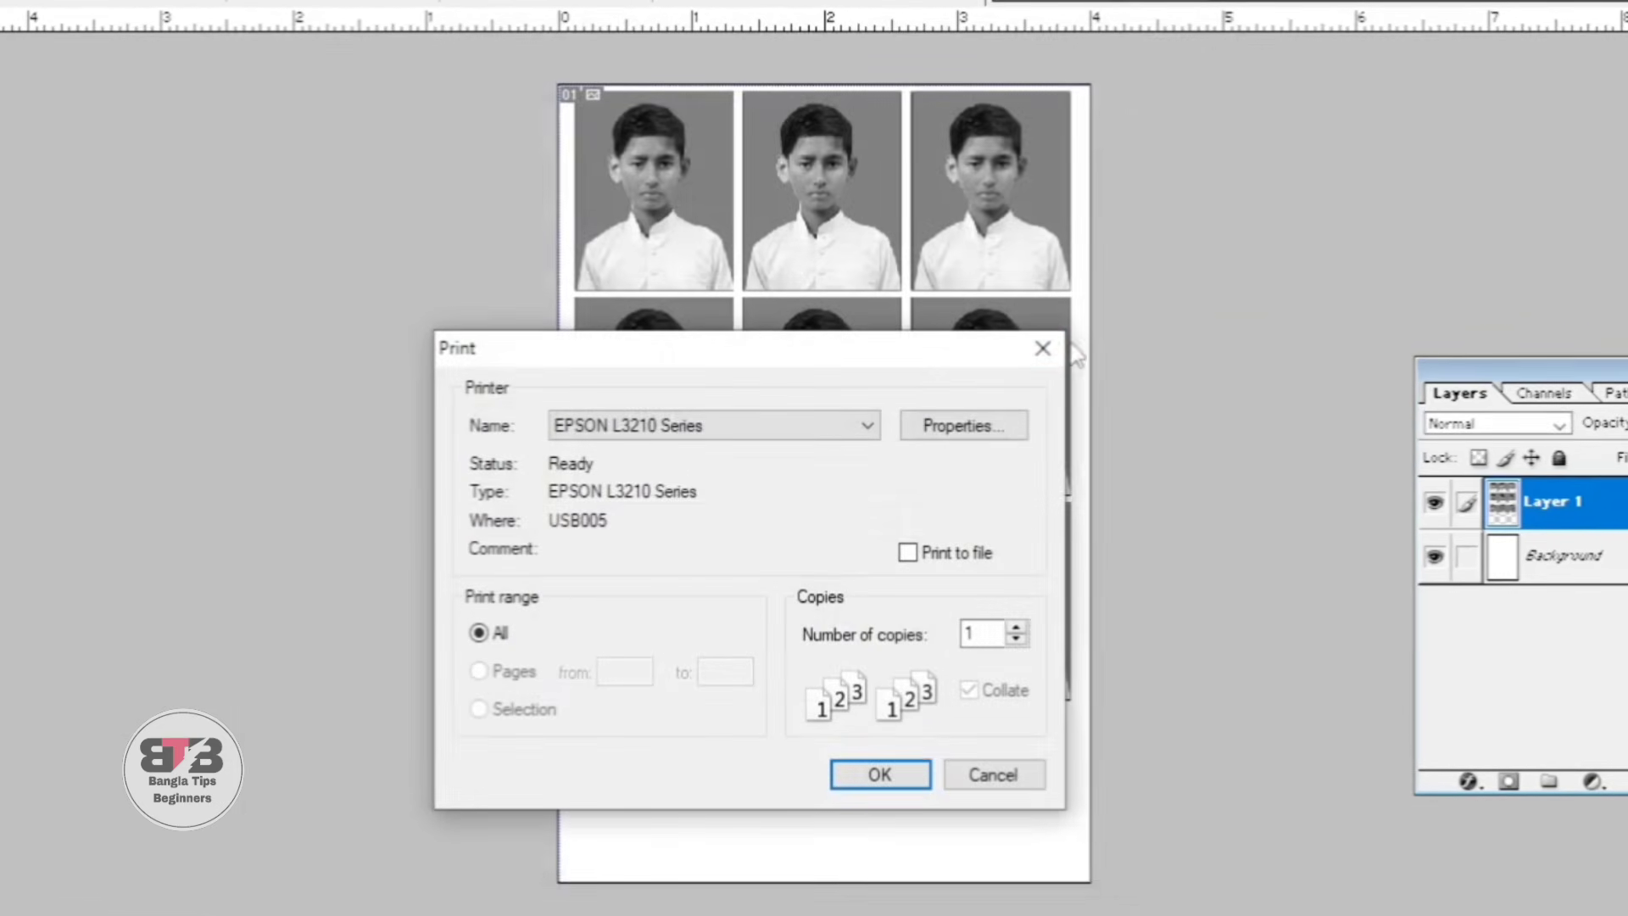
pyautogui.moveTo(905, 356); pyautogui.dragTo(937, 189)
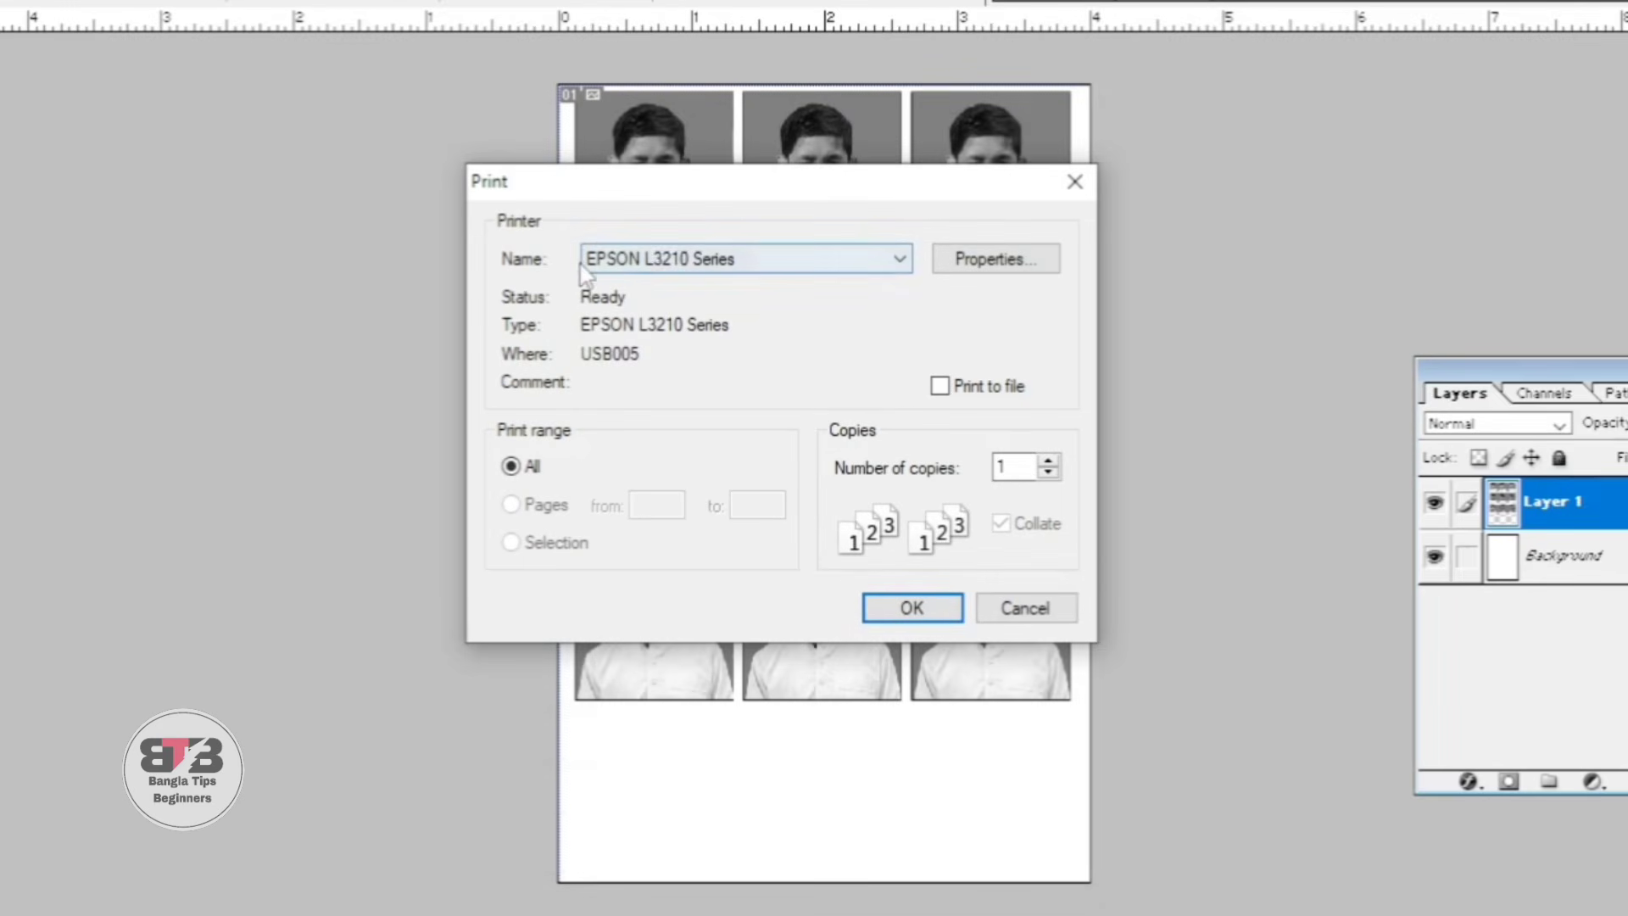
pyautogui.click(663, 273)
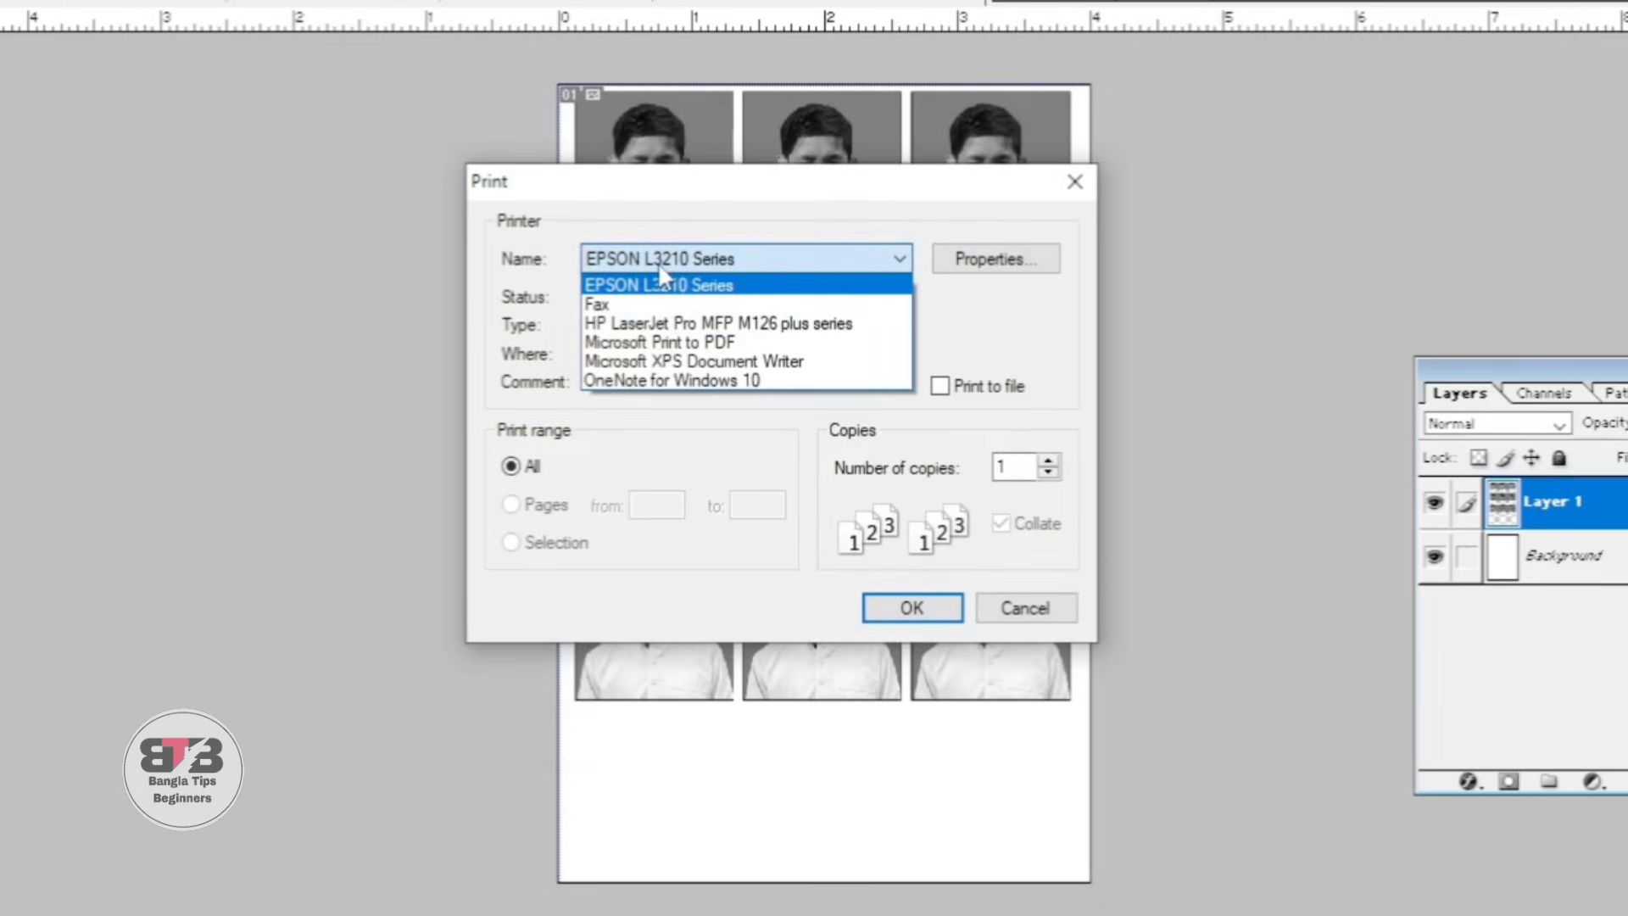
pyautogui.click(659, 266)
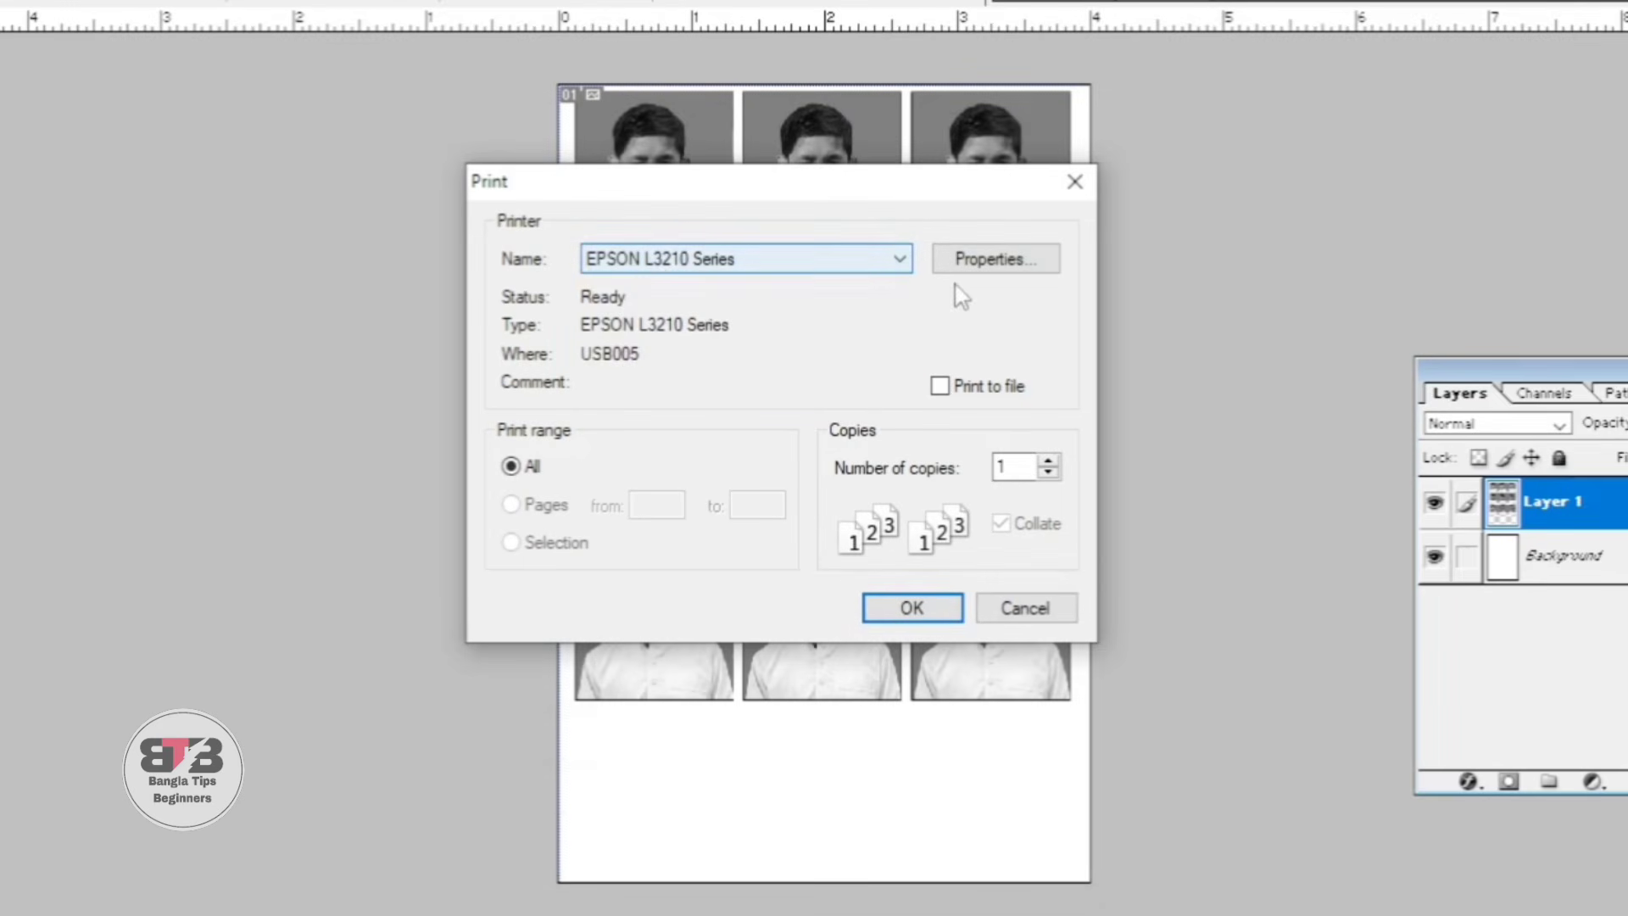
# - Open the EPSON L3210 printer properties and set the document size to 10 x 15 cm (4 x 6 in)
pyautogui.click(1025, 263)
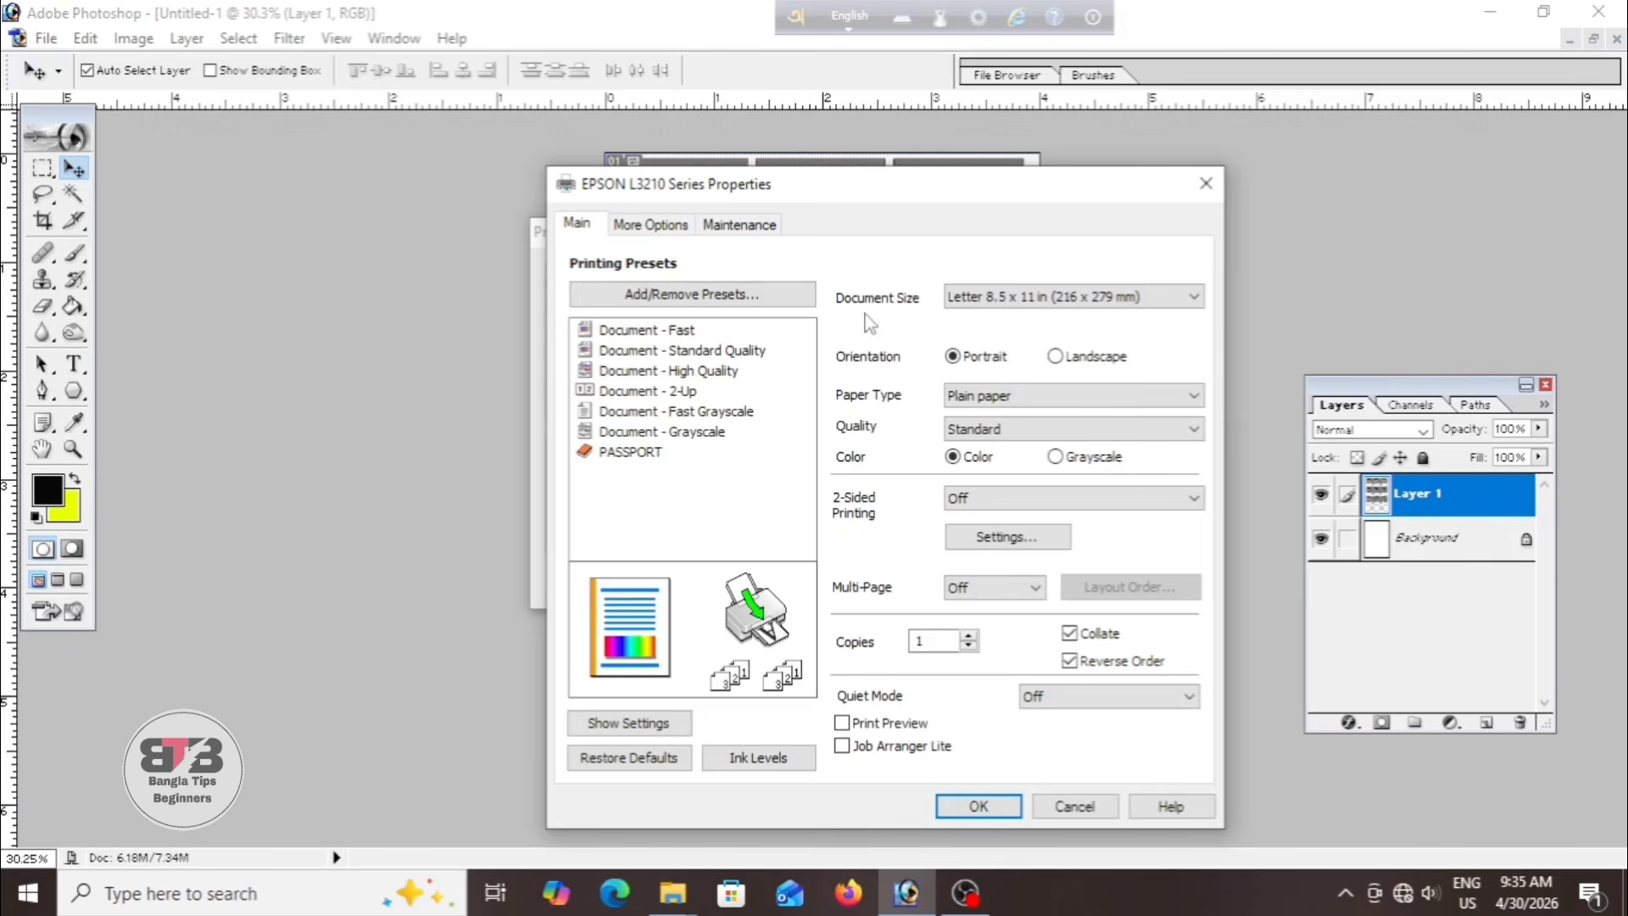
pyautogui.click(998, 298)
pyautogui.click(1010, 299)
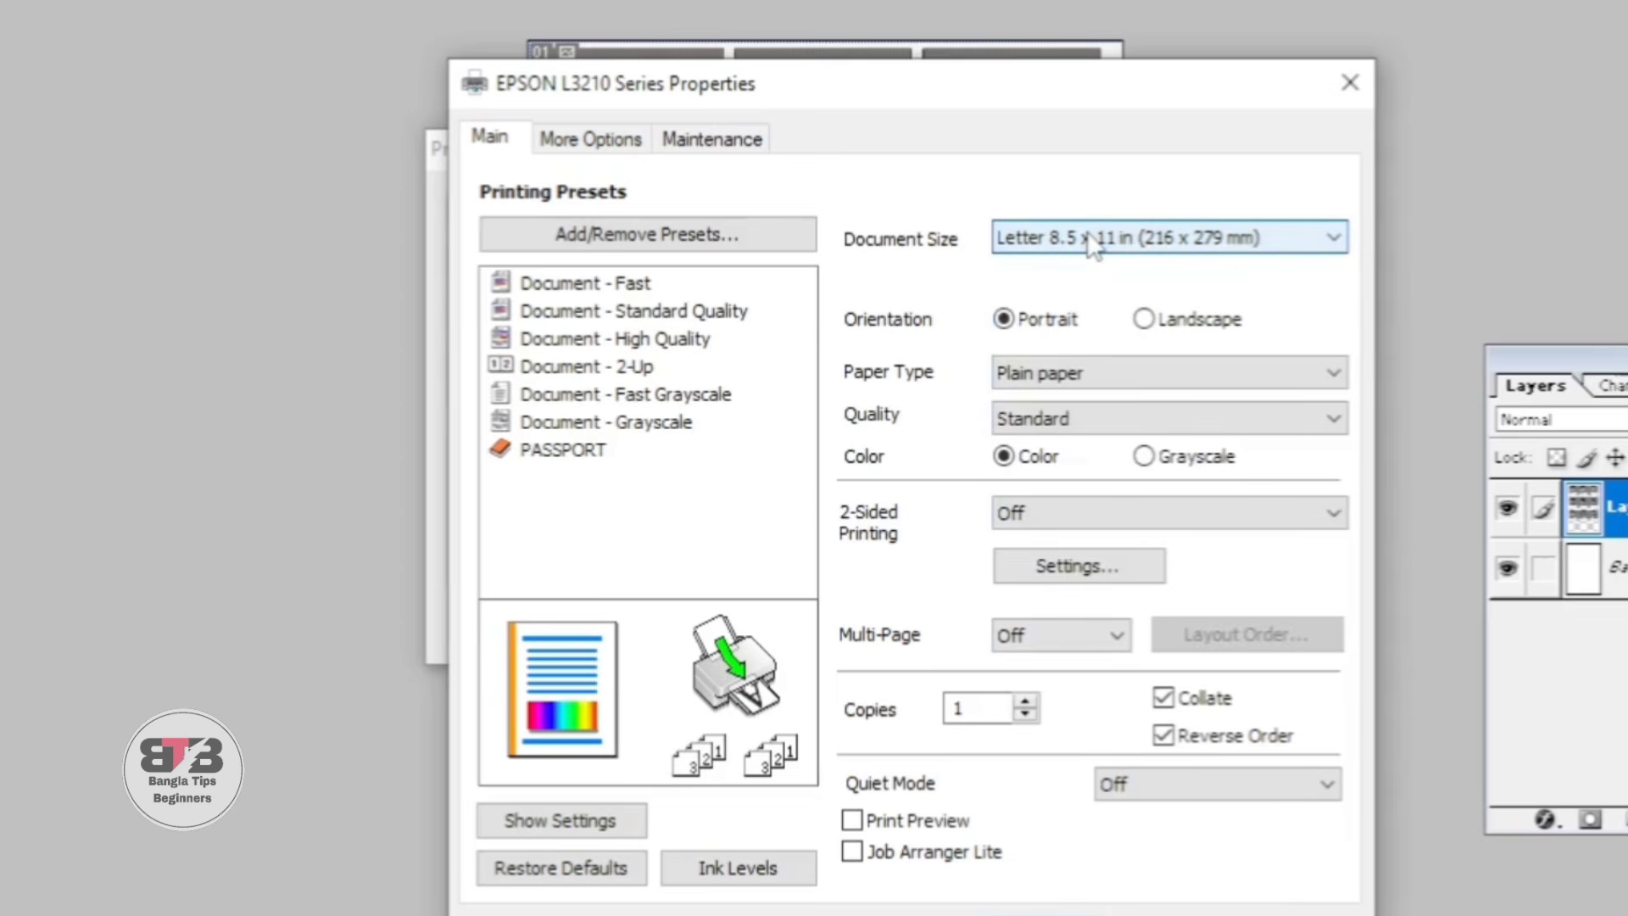
pyautogui.click(1094, 241)
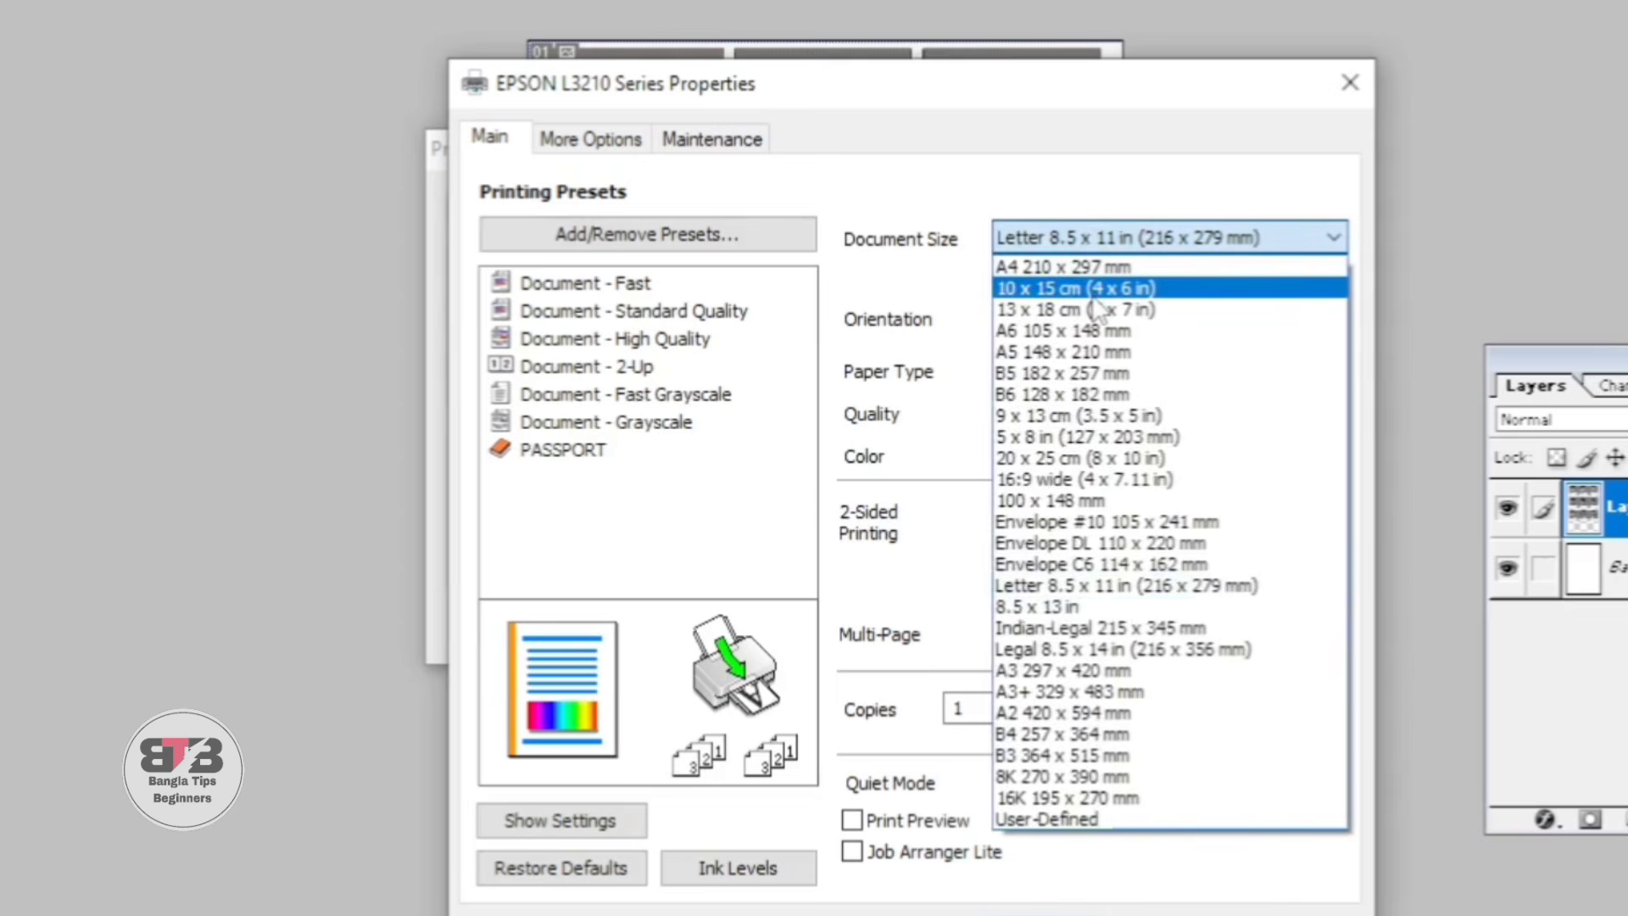
pyautogui.click(1095, 285)
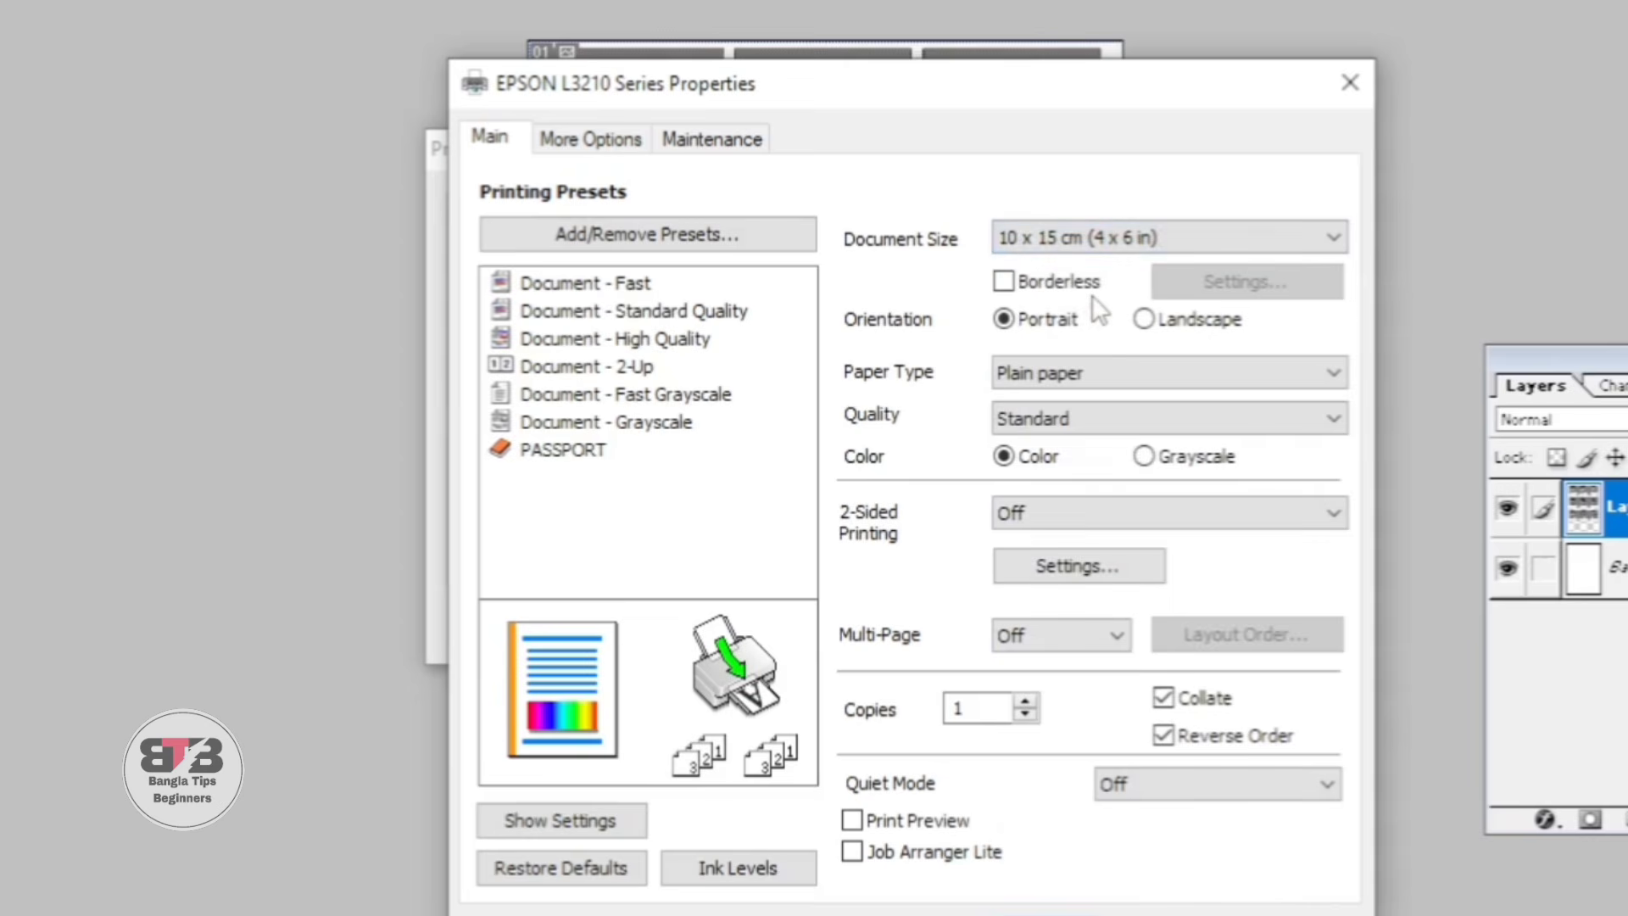
# - Set the paper type to Photo Paper Glossy and the quality to High, and accept the printer properties
pyautogui.click(1053, 381)
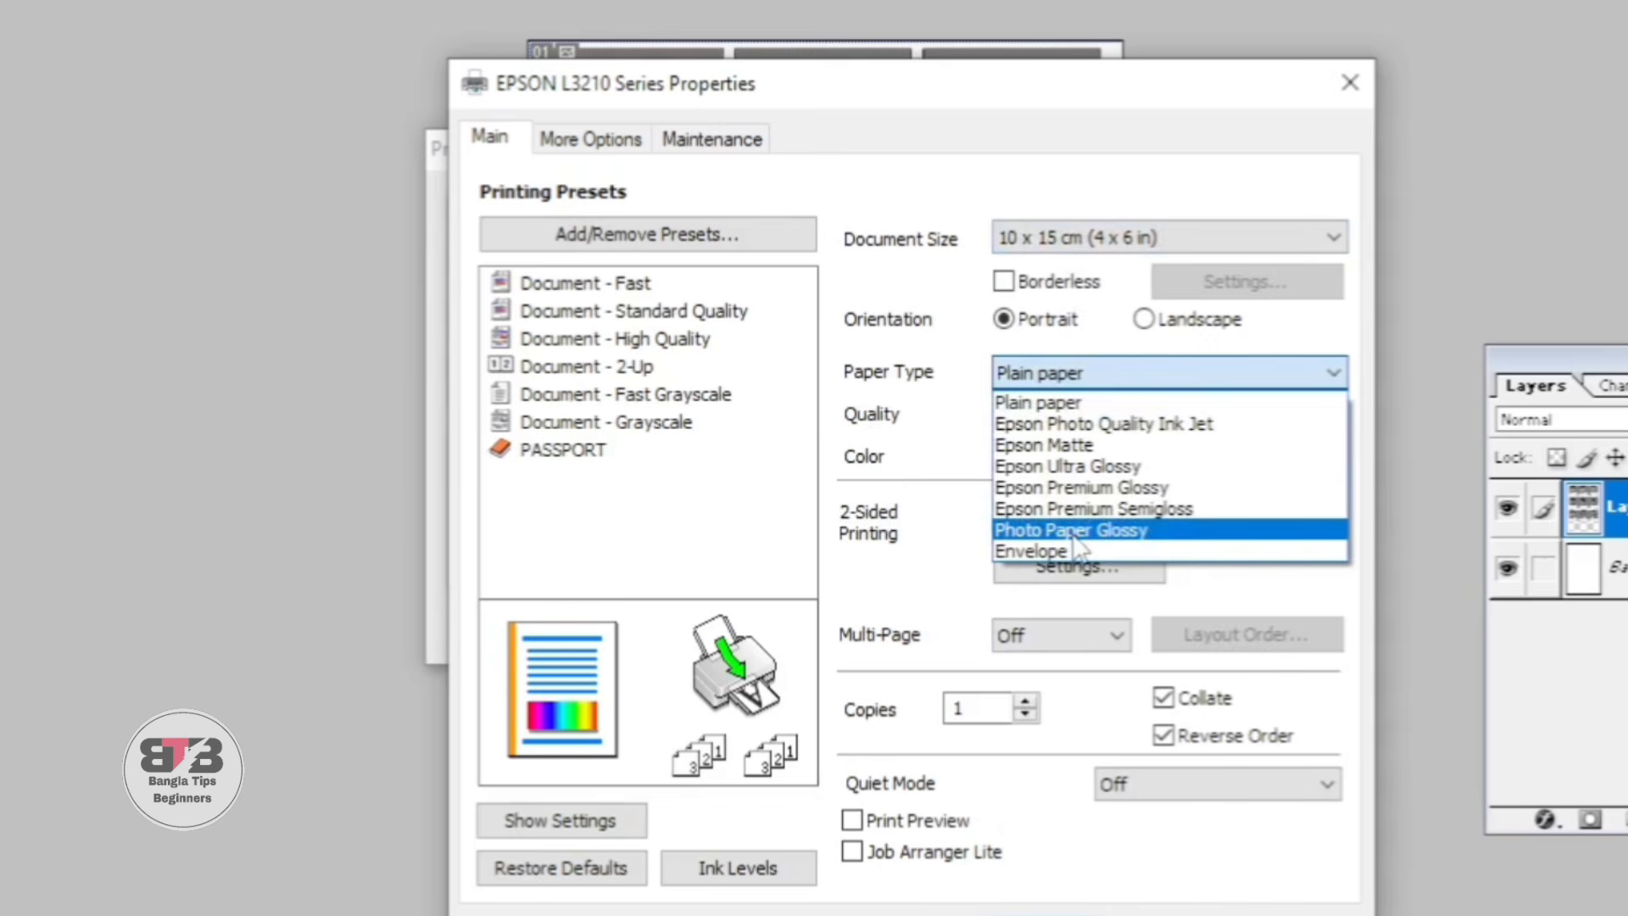
pyautogui.click(1093, 532)
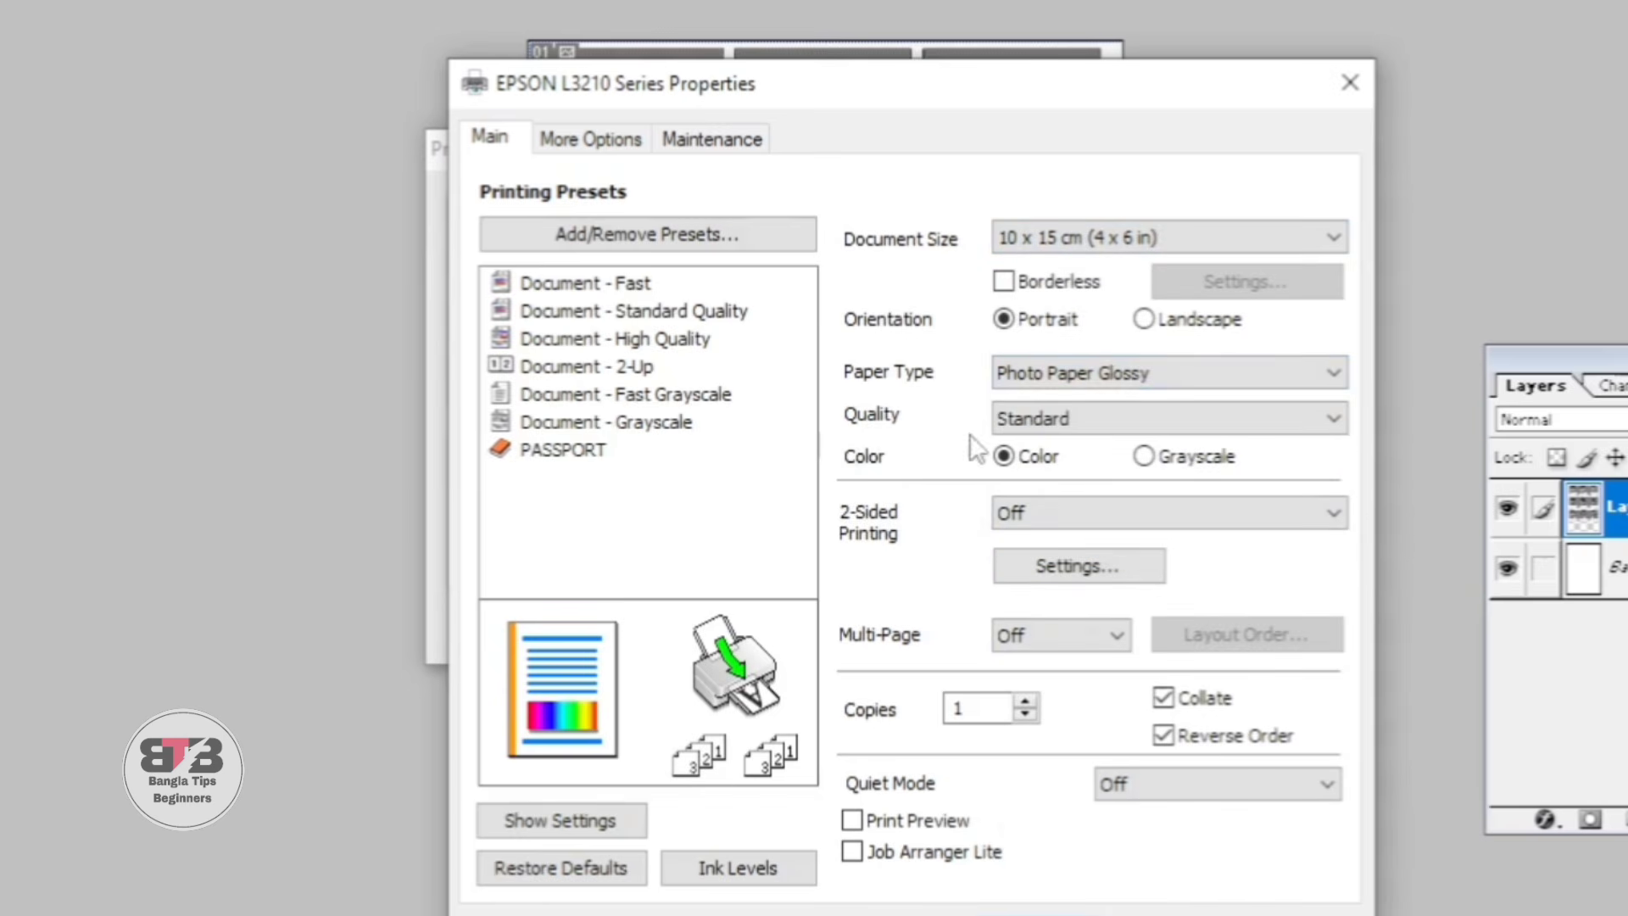
pyautogui.click(1031, 420)
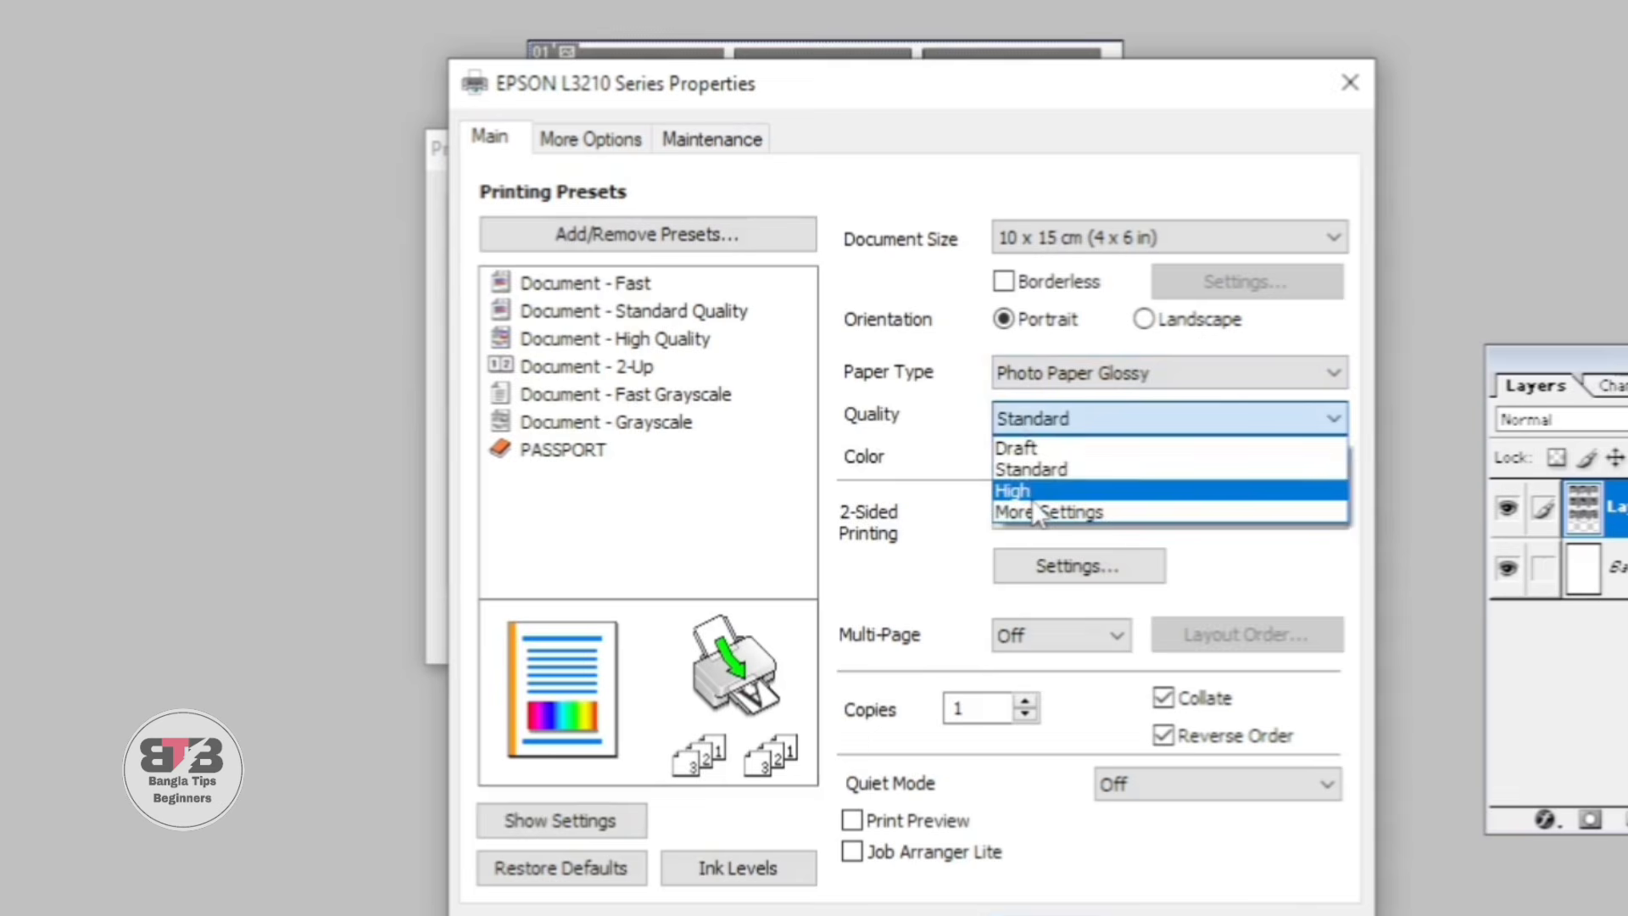
pyautogui.click(1032, 494)
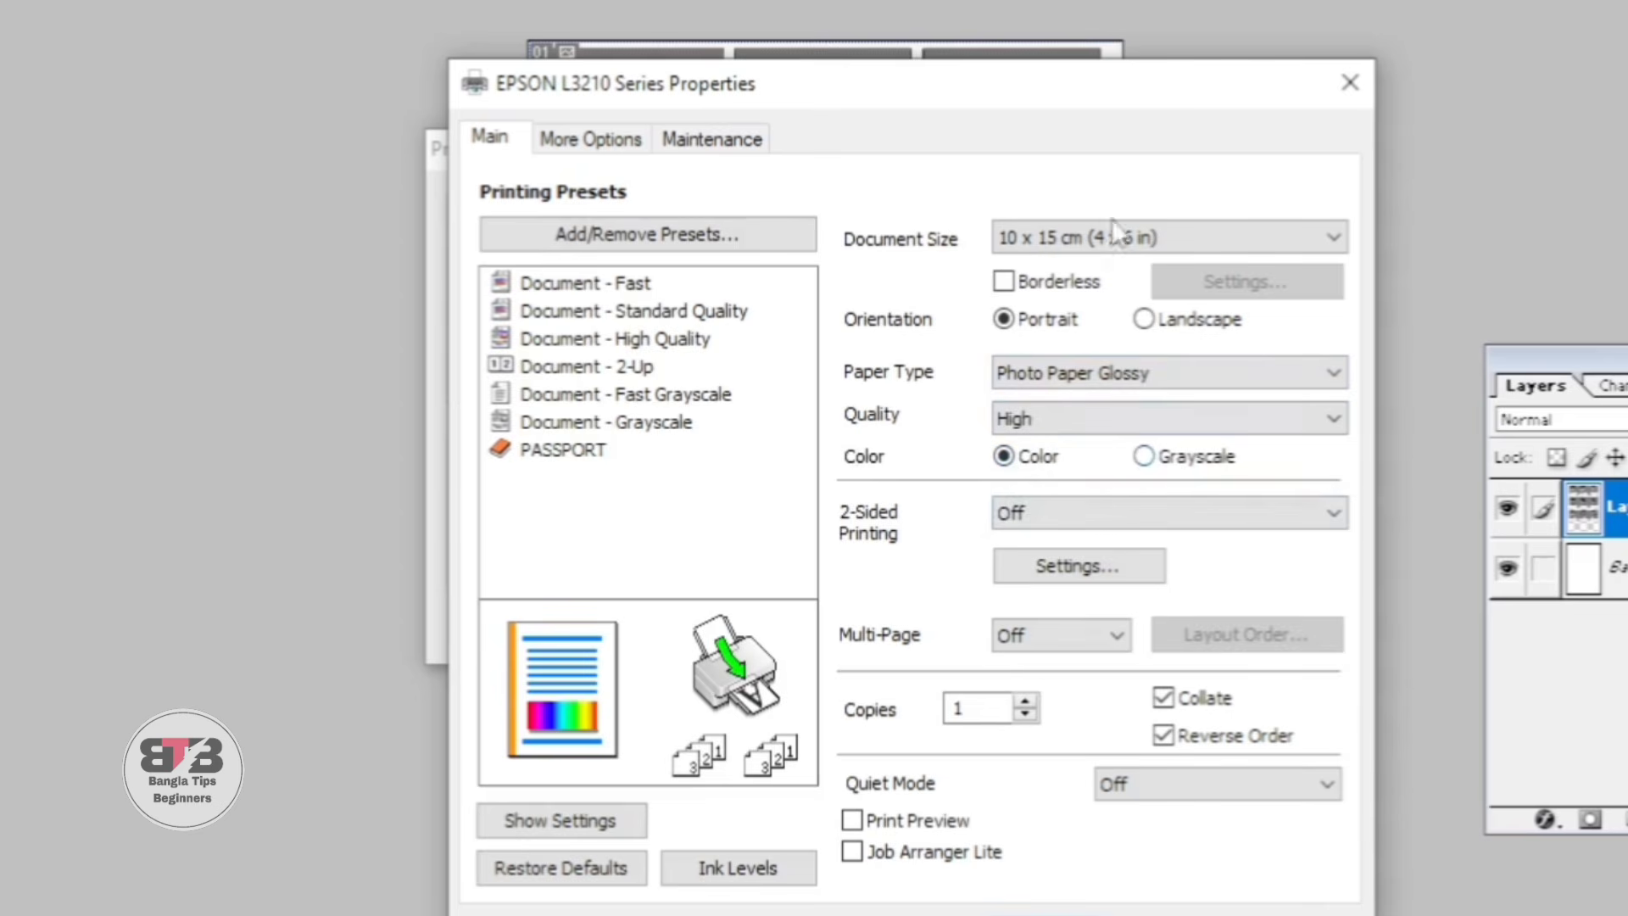
pyautogui.moveTo(1158, 85); pyautogui.dragTo(878, 55)
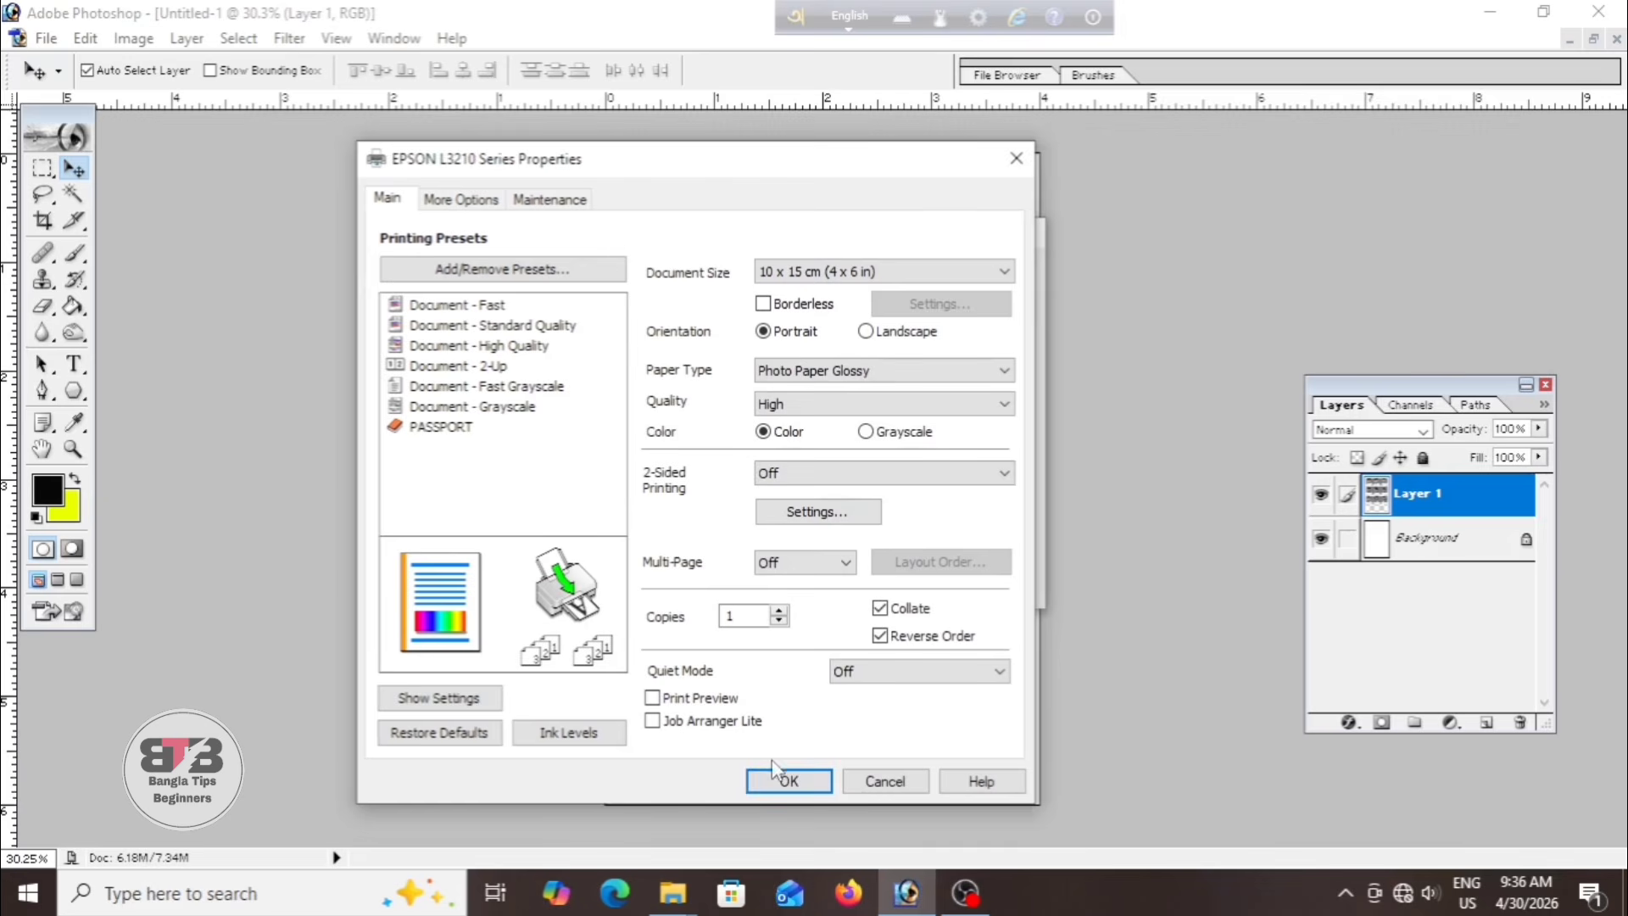
pyautogui.click(788, 781)
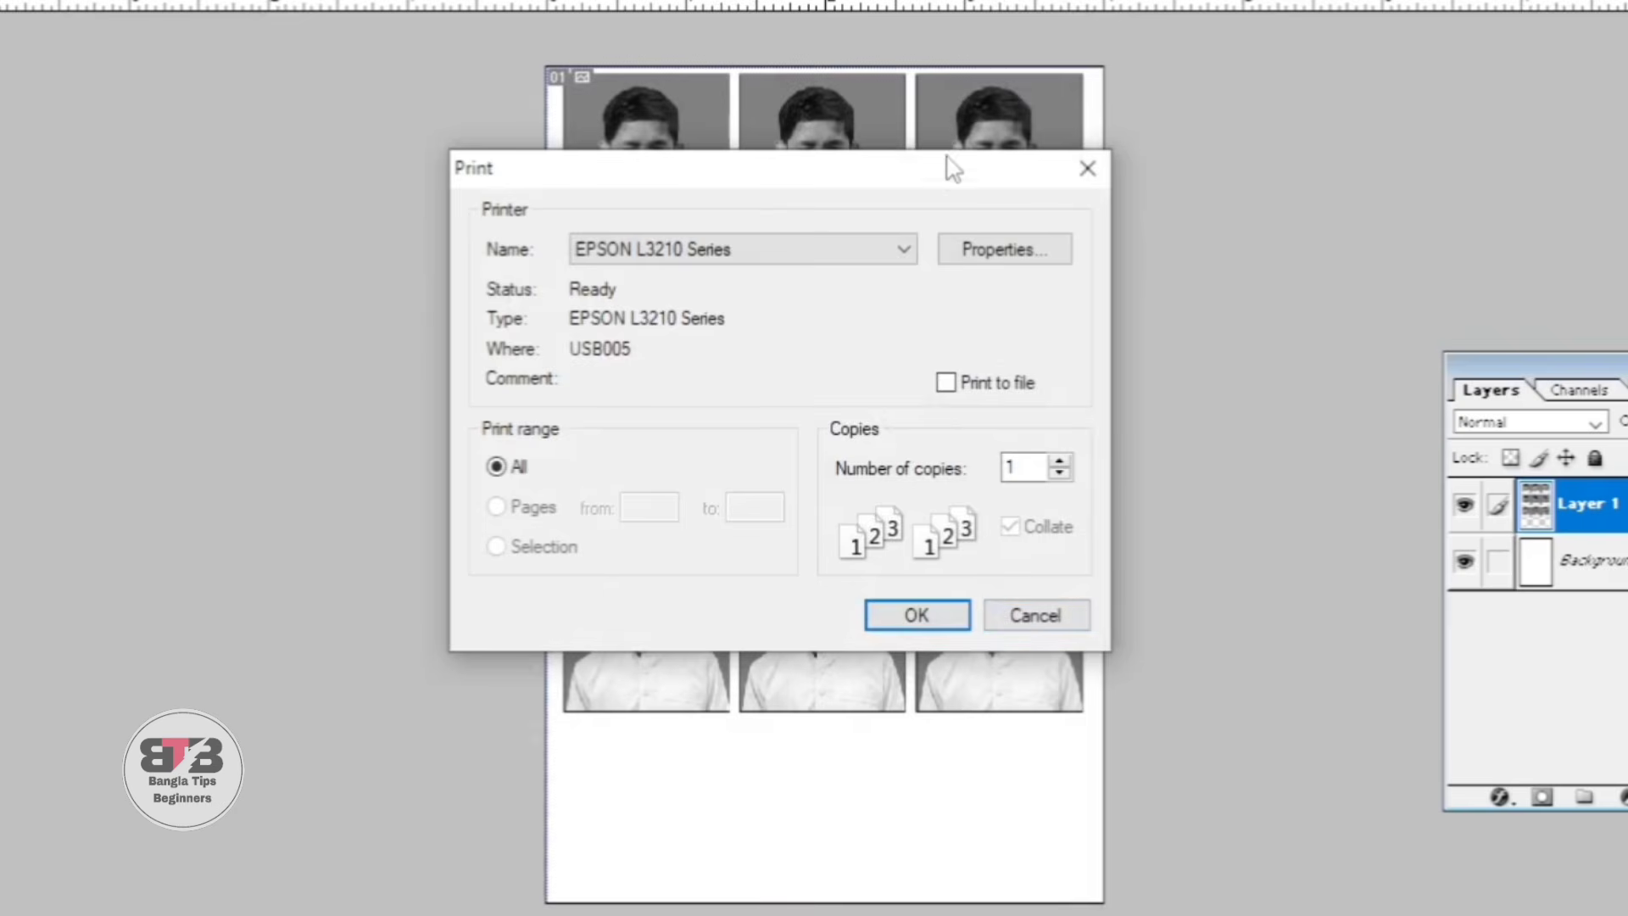
pyautogui.moveTo(948, 163); pyautogui.dragTo(556, 201)
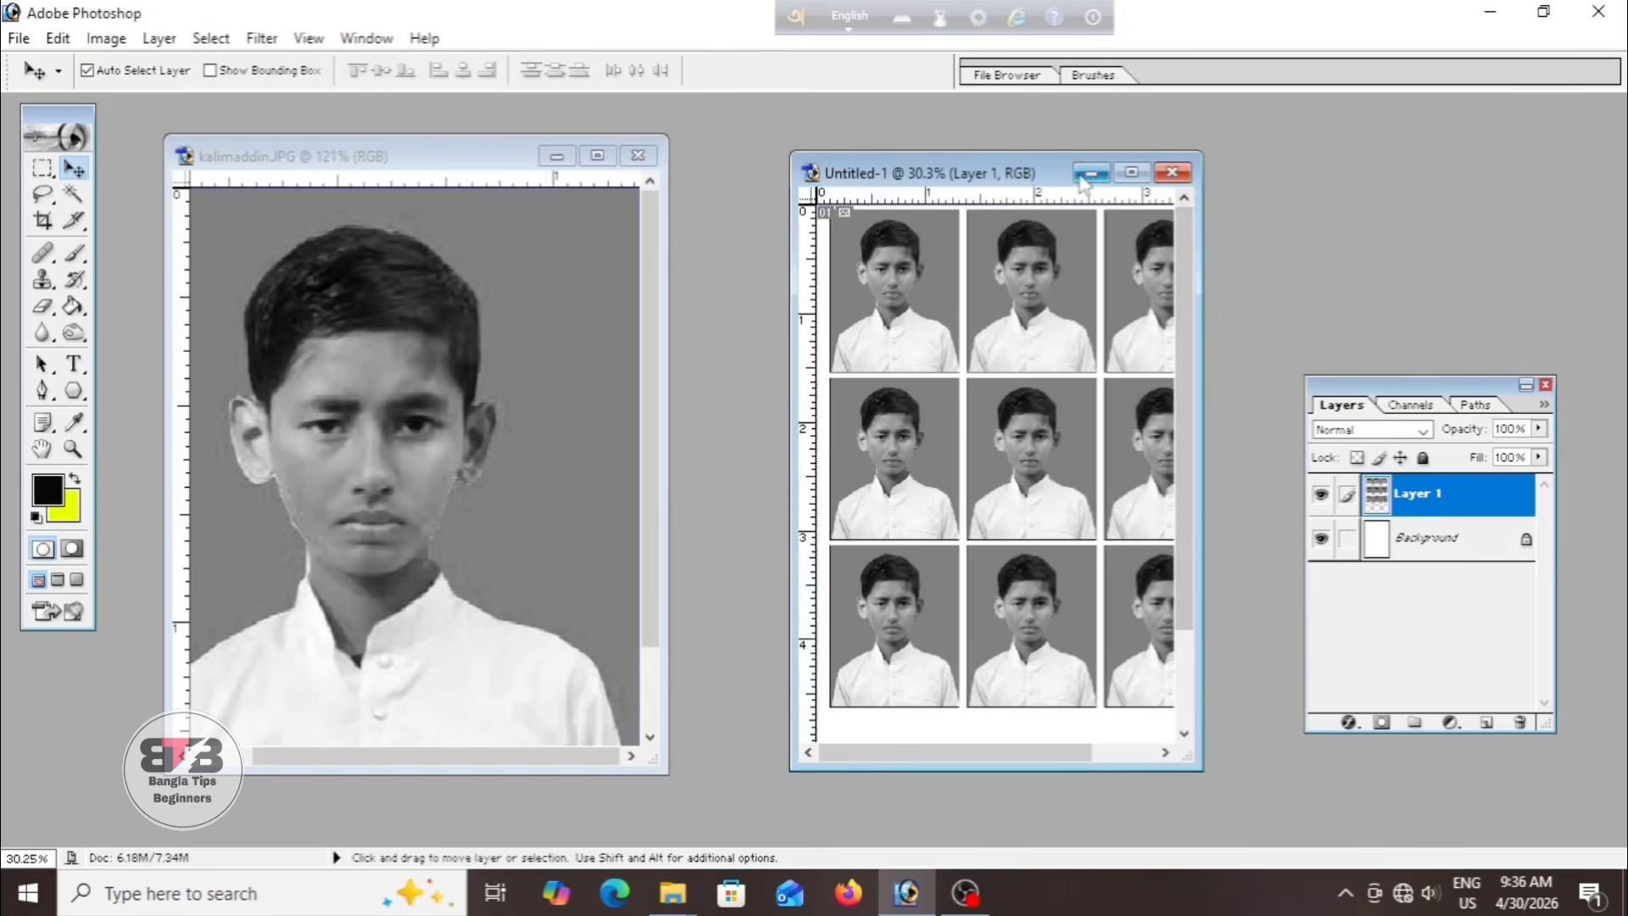
# - Switch from the print layout to the color portrait document and desaturate the portrait
pyautogui.moveTo(1048, 175); pyautogui.dragTo(1036, 128)
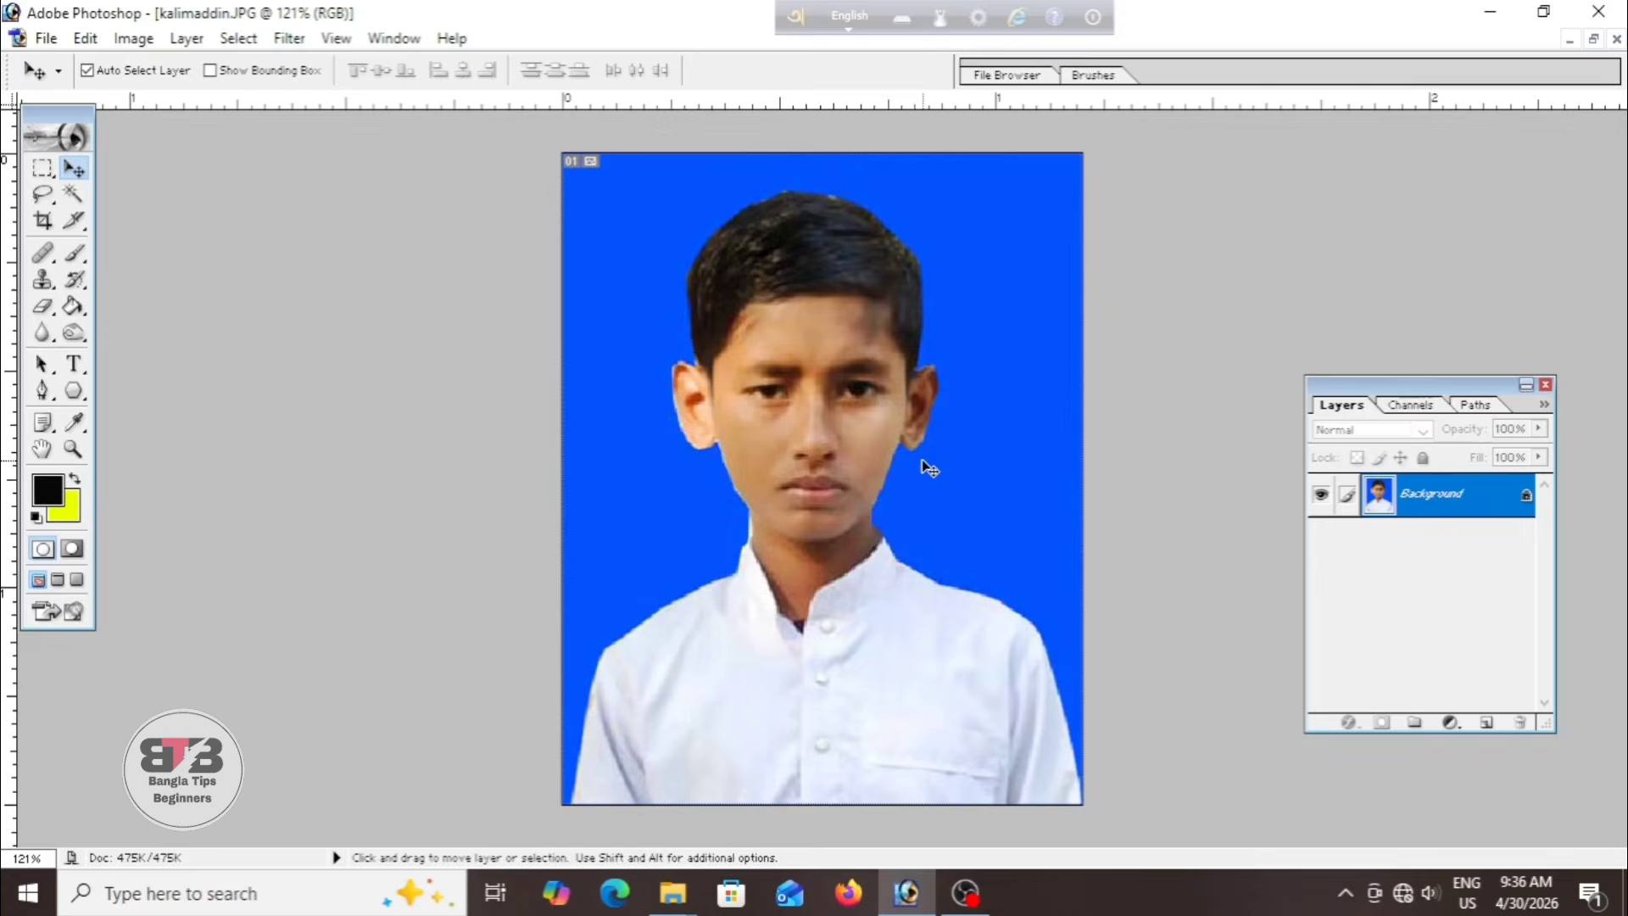
pyautogui.hotkey('ctrl', 'shift', 'u')
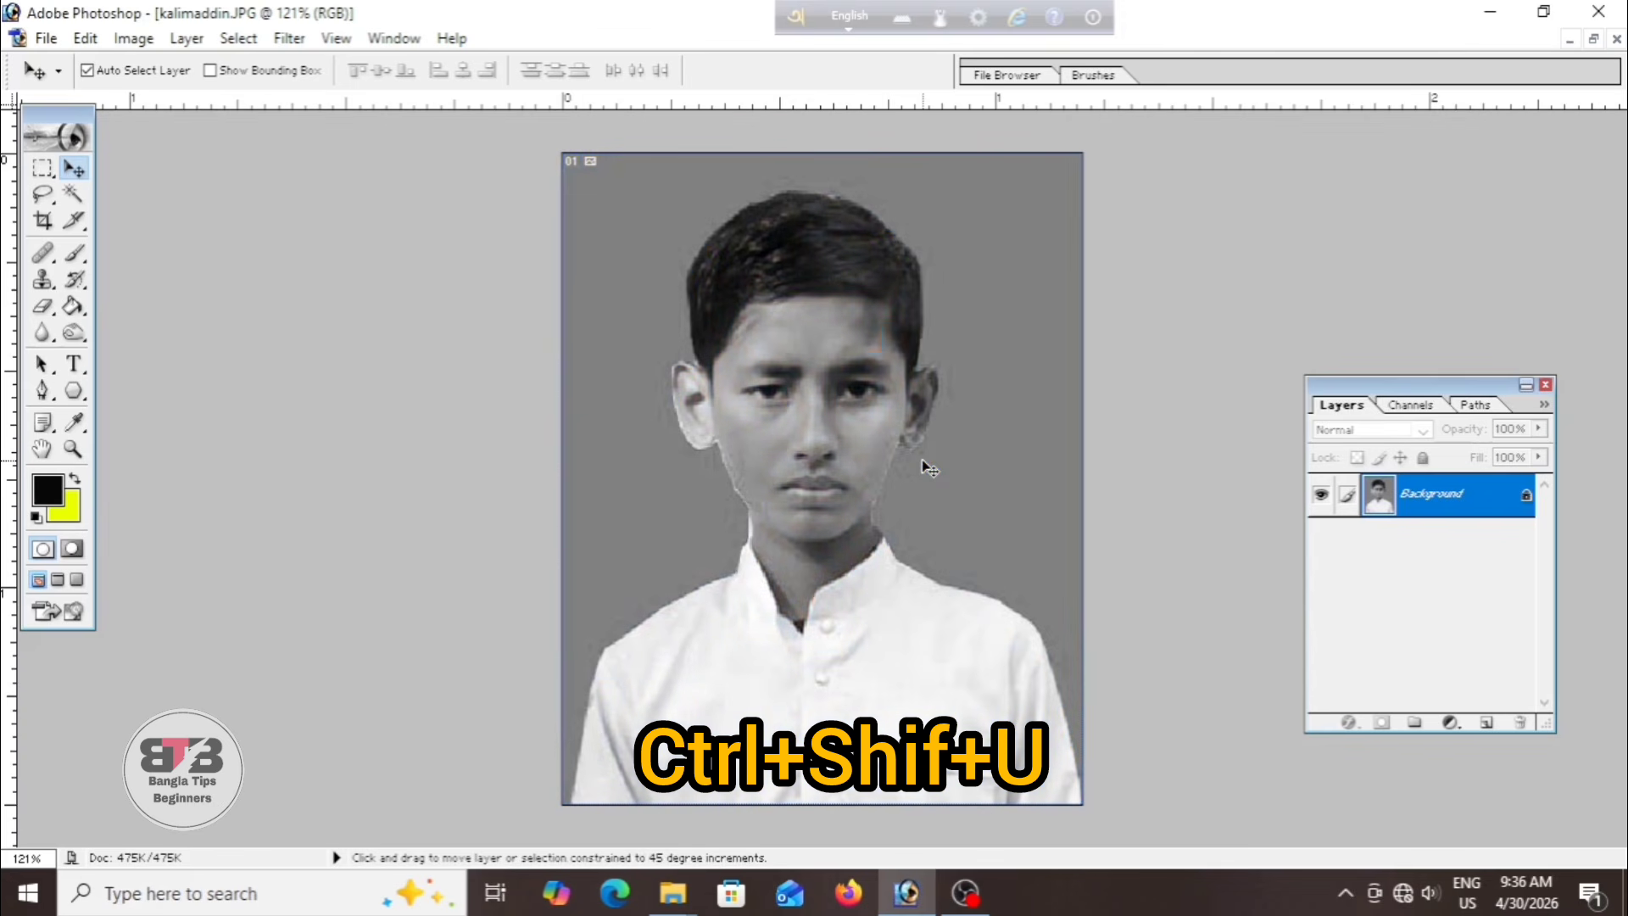